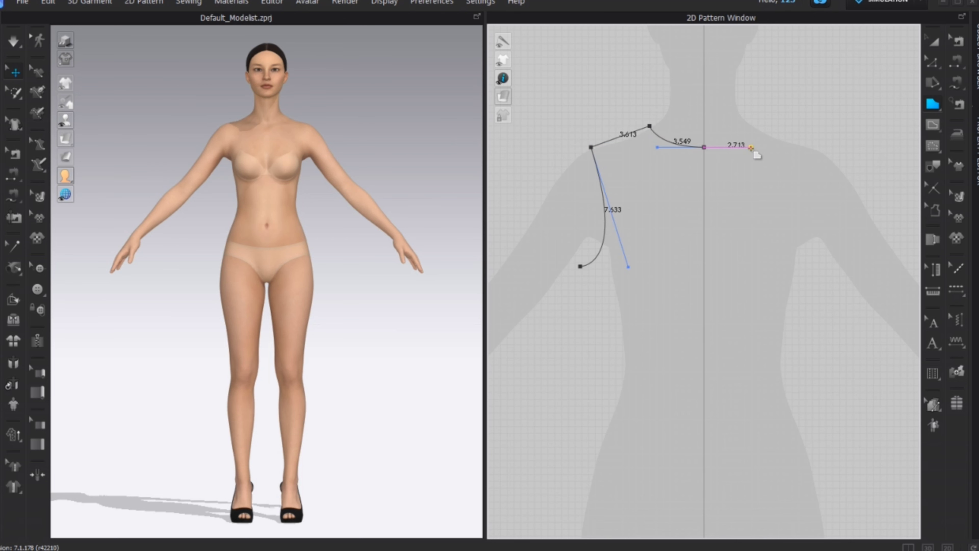
- Complete the half front dress outline with a straight centre front, curved flared hem and waisted side seam closing at the underarm
left_click(704, 147)
scroll(706, 155, "down", 3)
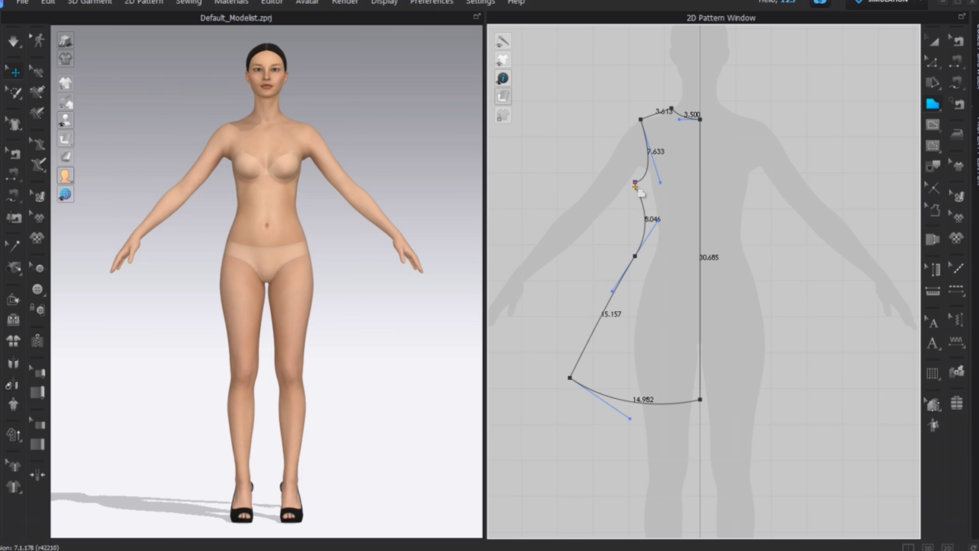
left_click(635, 183)
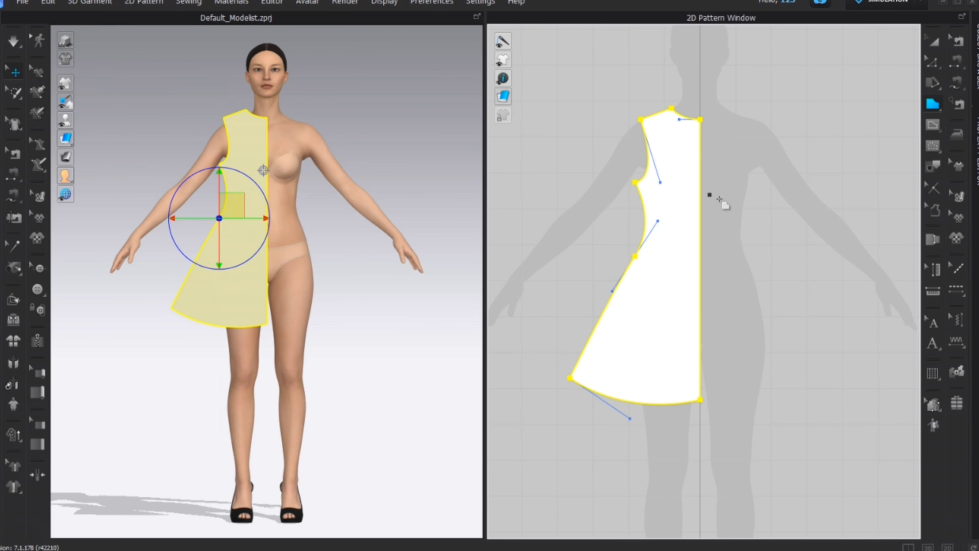
- Create a symmetric copy of the half front pattern and place it mirrored against the centre front line
right_click(685, 198)
left_click(743, 158)
left_click(767, 267)
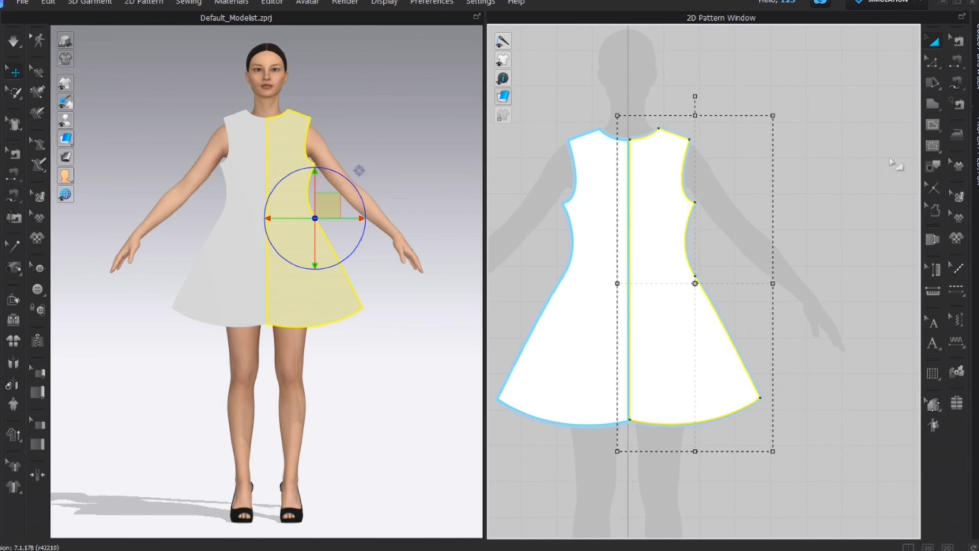
- Lower the hem point at the centre front on the linked front halves
scroll(610, 431, "up", 5)
left_click_drag(656, 370, 656, 393)
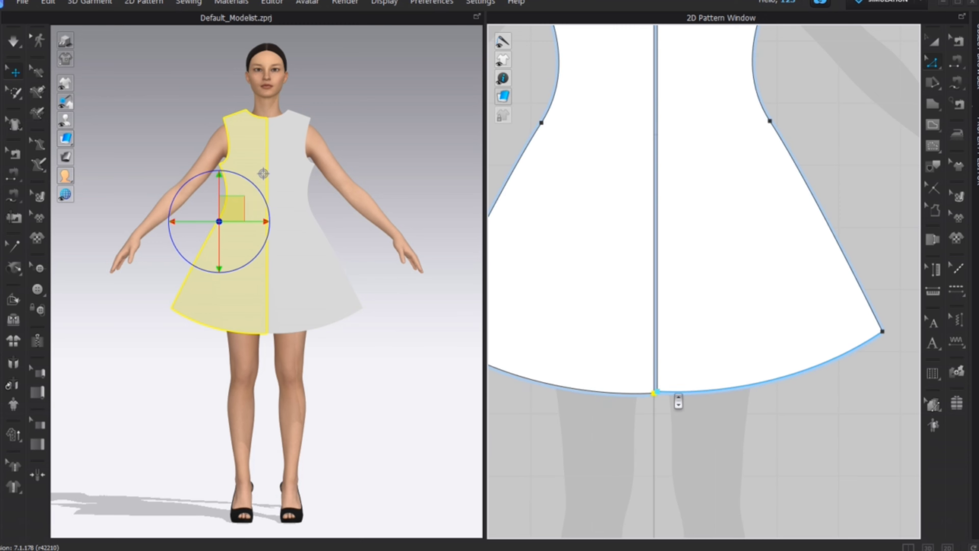
scroll(670, 391, "down", 6)
middle_click_drag(671, 391, 646, 398)
- Reshape the waist curve between underarm and hip on the side seams of the front halves
scroll(632, 329, "up", 3)
left_click(714, 192)
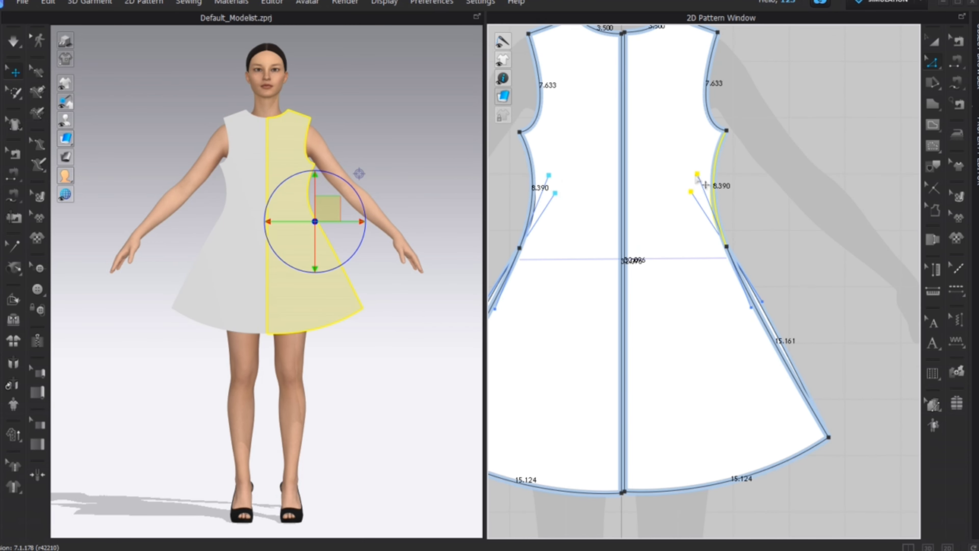
left_click(749, 183)
scroll(749, 212, "down", 4)
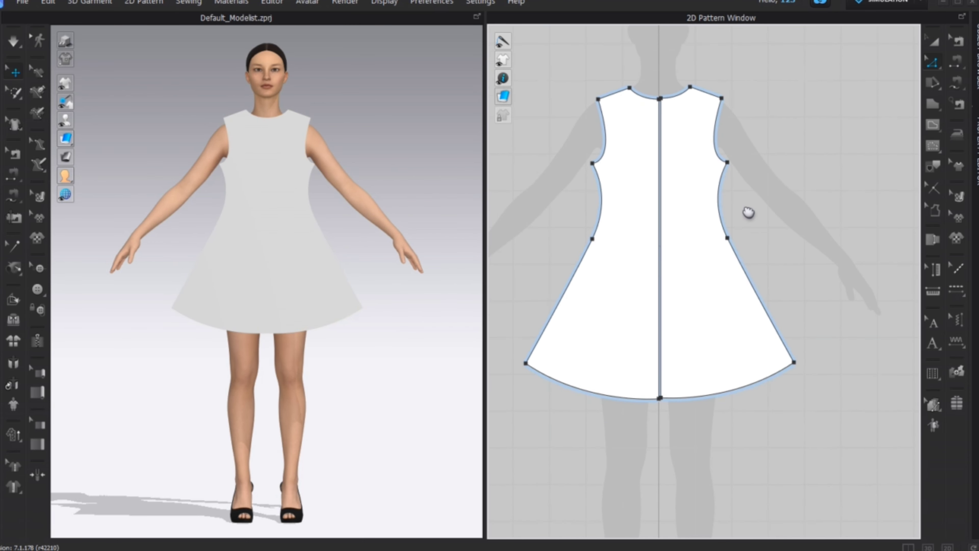
- Examine how the two front halves line up along the centre front from neckline to hem
left_click(703, 112)
scroll(630, 147, "up", 6)
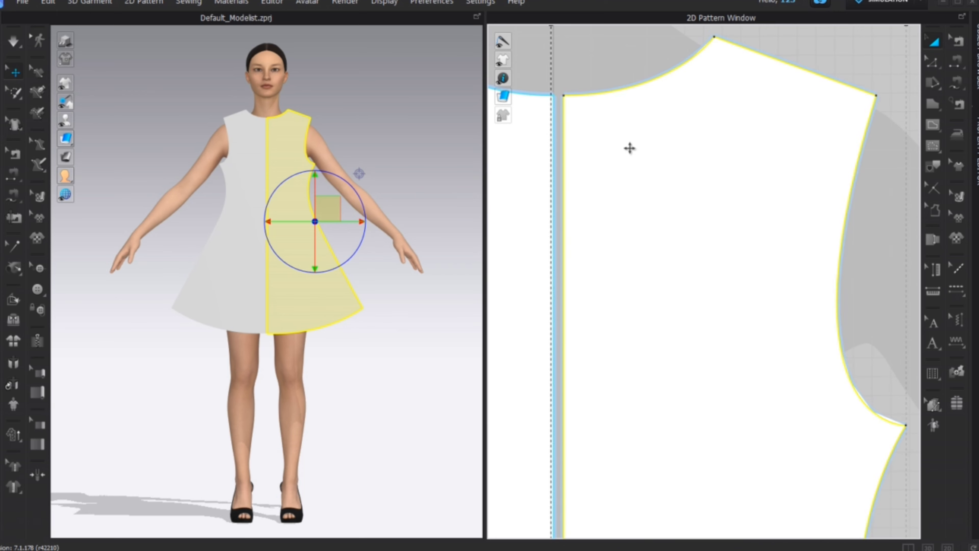
scroll(634, 156, "down", 3)
scroll(656, 182, "down", 6)
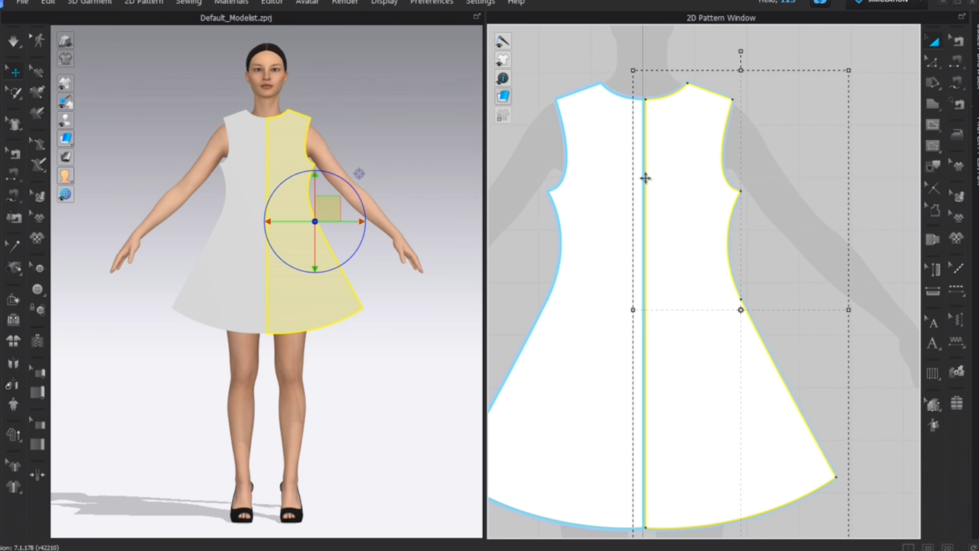
left_click(664, 199)
scroll(686, 181, "up", 2)
scroll(749, 245, "down", 2)
right_click_drag(749, 245, 634, 214)
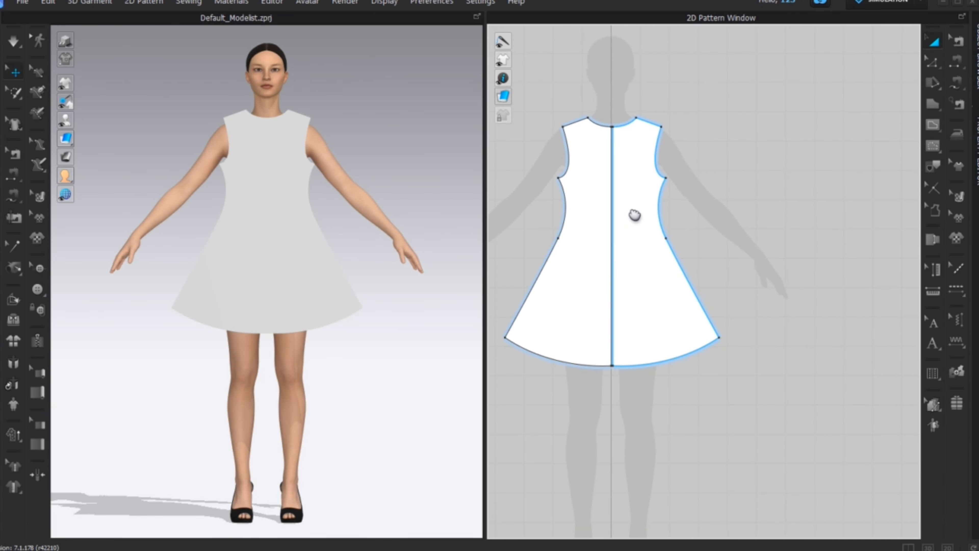
scroll(580, 158, "up", 2)
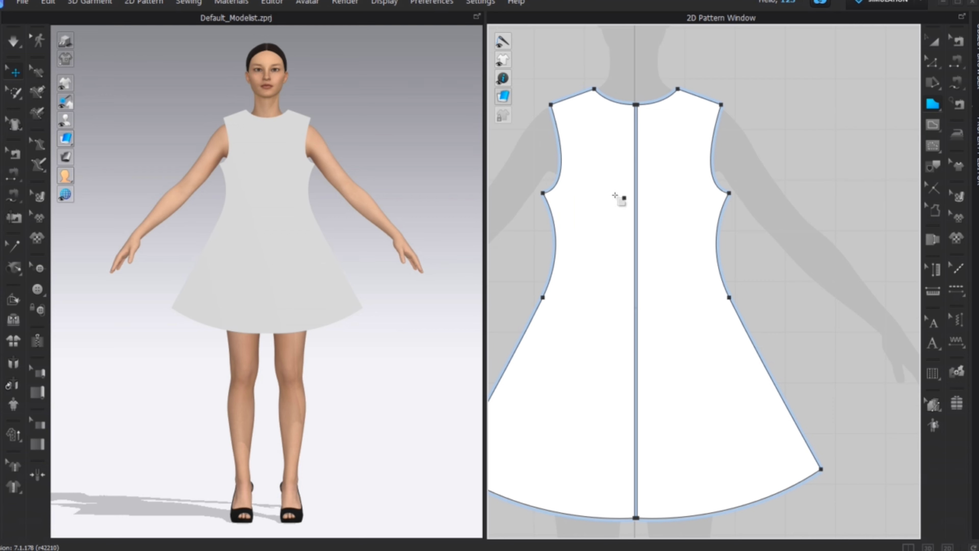
- Copy the right front half and paste it to the right of the dress front as the base for the back
key("a")
scroll(717, 149, "down", 2)
scroll(637, 164, "up", 1)
left_click(637, 164)
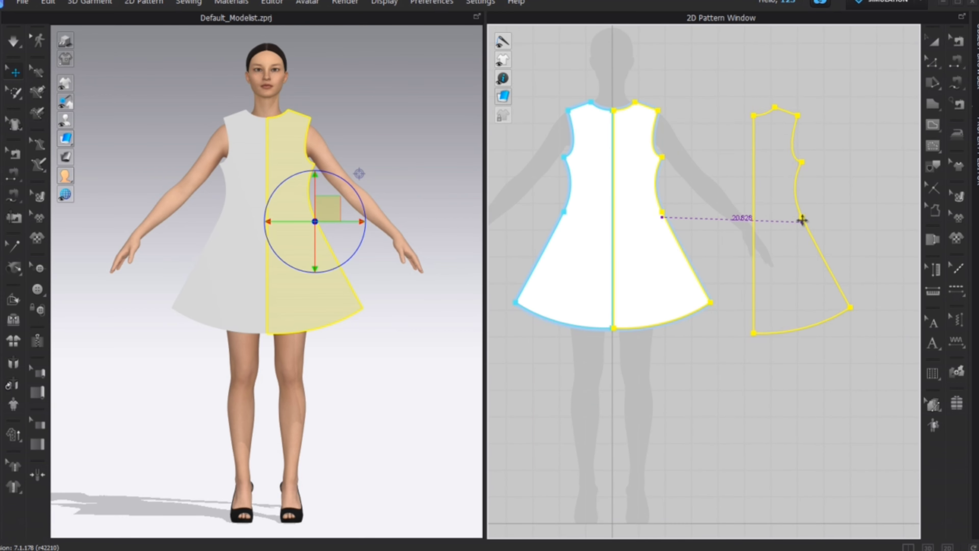
left_click(828, 251)
scroll(827, 252, "down", 2)
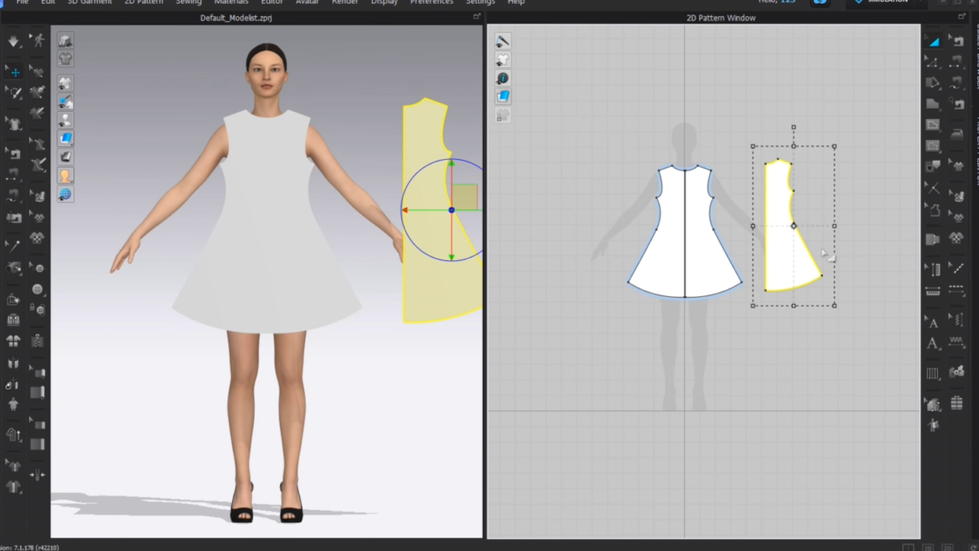
- Create a Symmetric Pattern from the pasted back half and place it on that piece's left
scroll(823, 252, "up", 3)
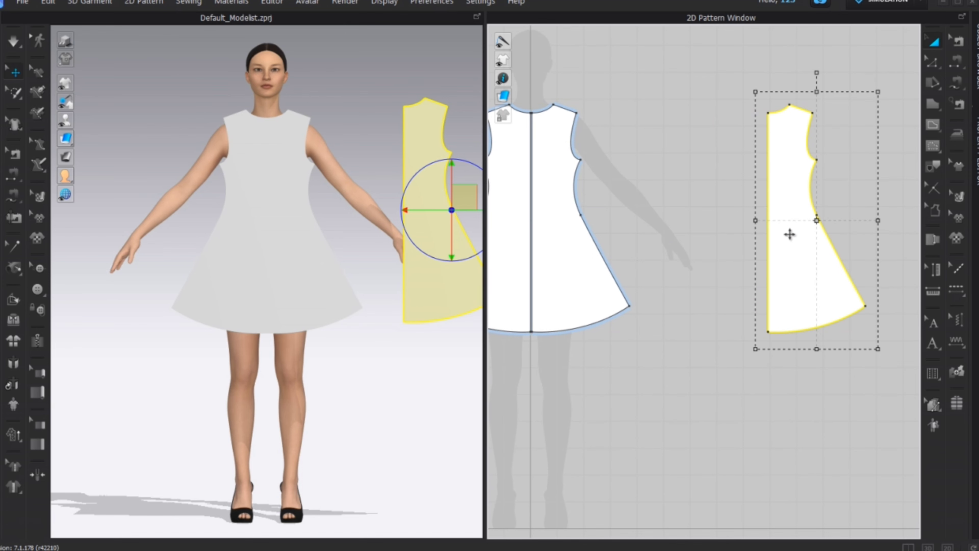
scroll(790, 232, "down", 1)
right_click(793, 228)
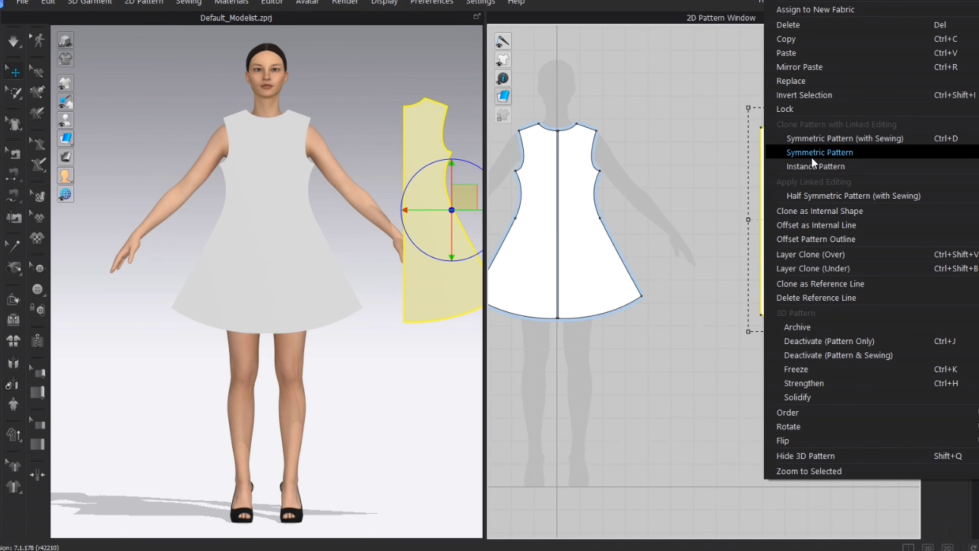
left_click(813, 159)
left_click(708, 222)
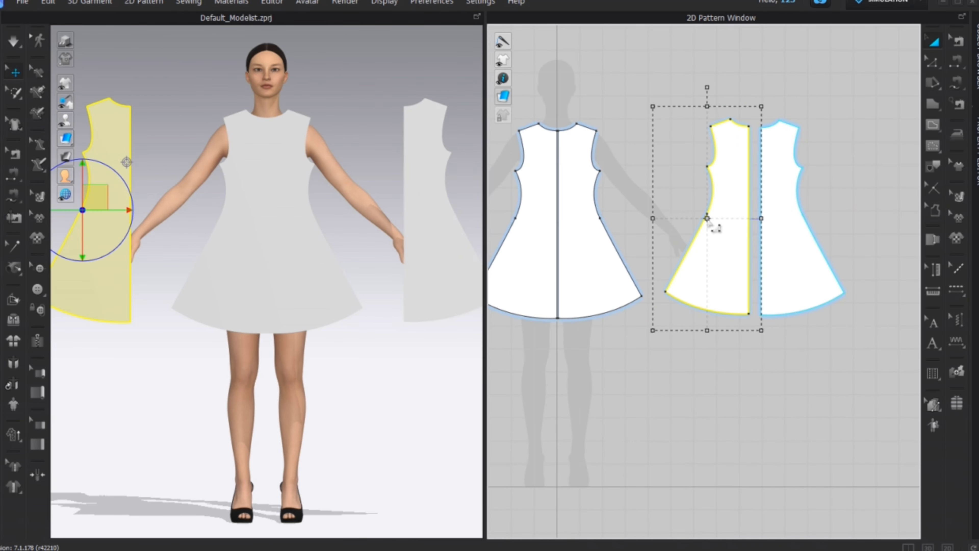
- Raise the centre point of the back neckline and join the two back halves into one symmetric pattern along the centre line
left_click(933, 61)
scroll(713, 94, "up", 4)
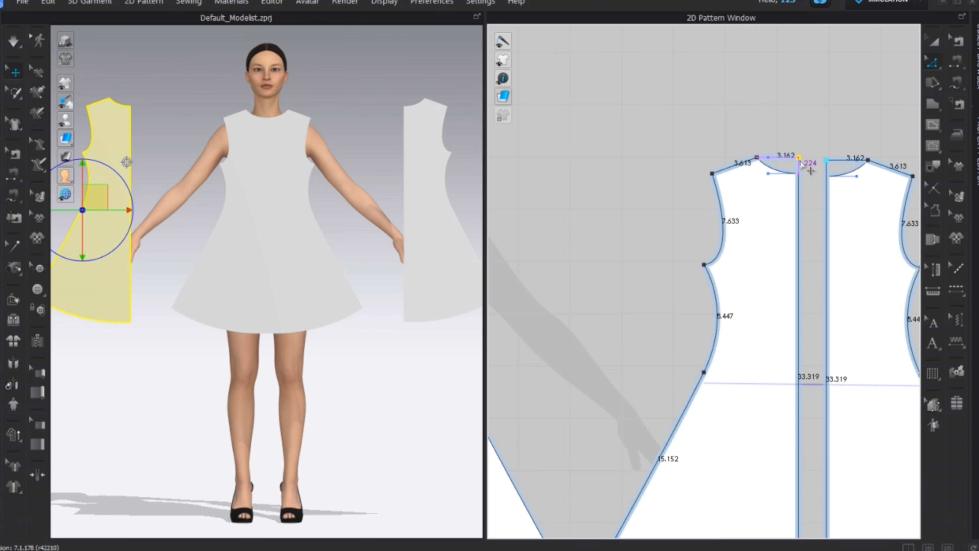
scroll(809, 176, "up", 4)
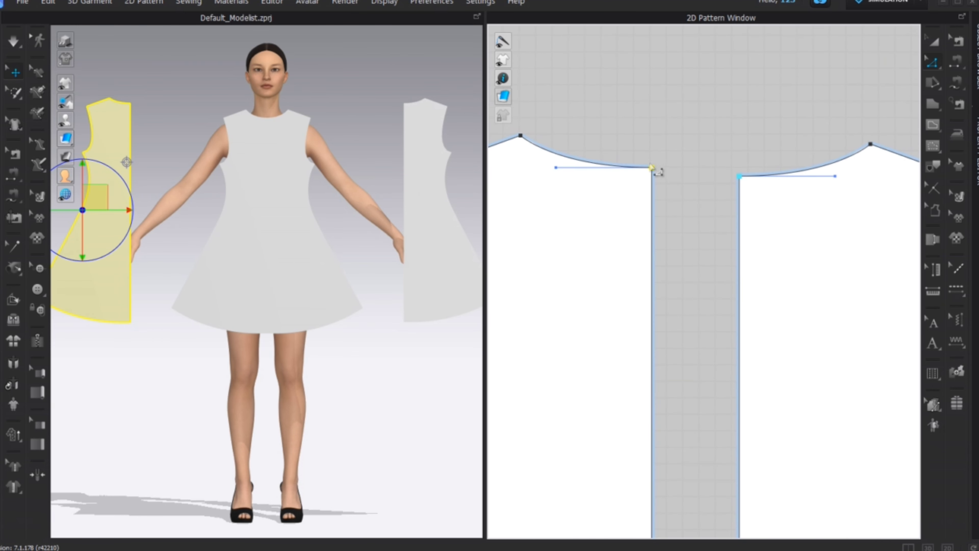
scroll(729, 157, "down", 4)
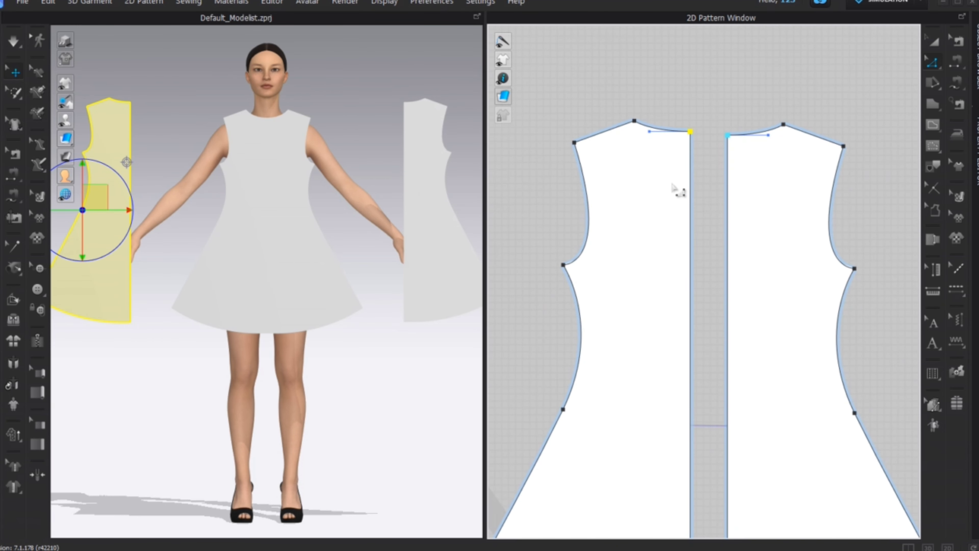
right_click(689, 260)
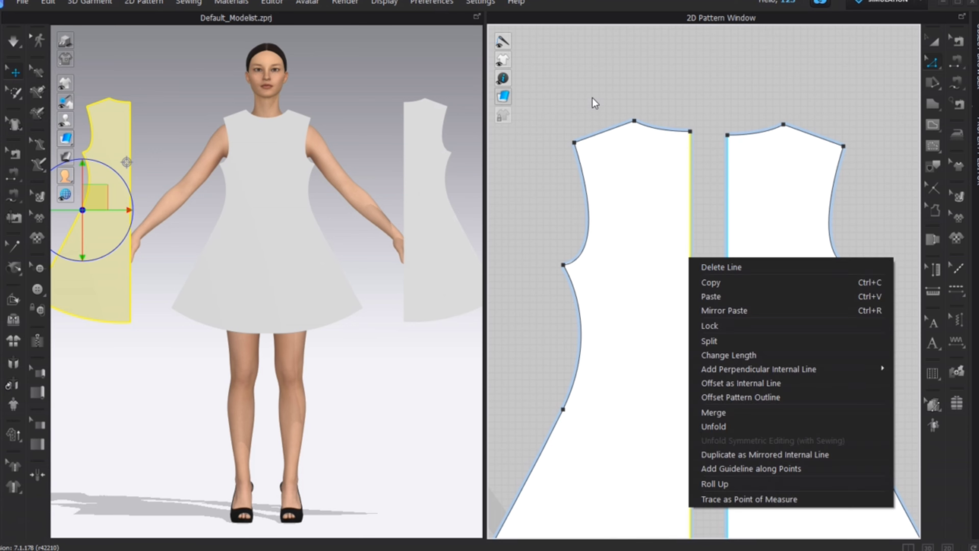
left_click(591, 99)
- Position the back pattern behind the avatar in the 3D view, lined up with the dress front
right_click_drag(339, 177, 221, 181)
scroll(235, 200, "down", 3)
left_click_drag(226, 232, 272, 236)
right_click_drag(272, 236, 218, 226)
key("2")
scroll(250, 368, "down", 1)
right_click_drag(250, 368, 125, 330)
key("8")
left_click_drag(128, 306, 249, 297)
left_click_drag(420, 310, 327, 303)
right_click(308, 273)
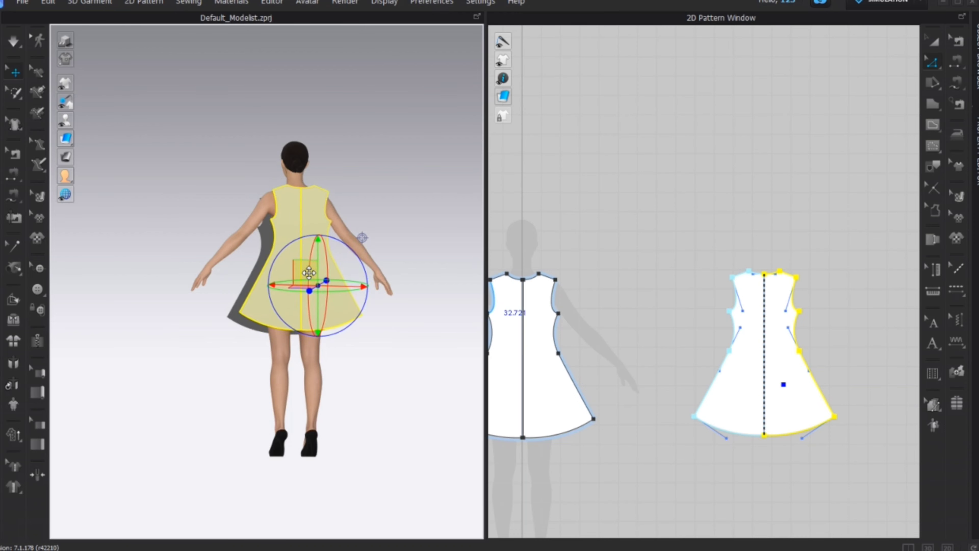
- Shift the right front half slightly away from the left and join both halves into one symmetric front pattern along the centre line
key("2")
scroll(309, 329, "up", 3)
left_click_drag(232, 316, 270, 282)
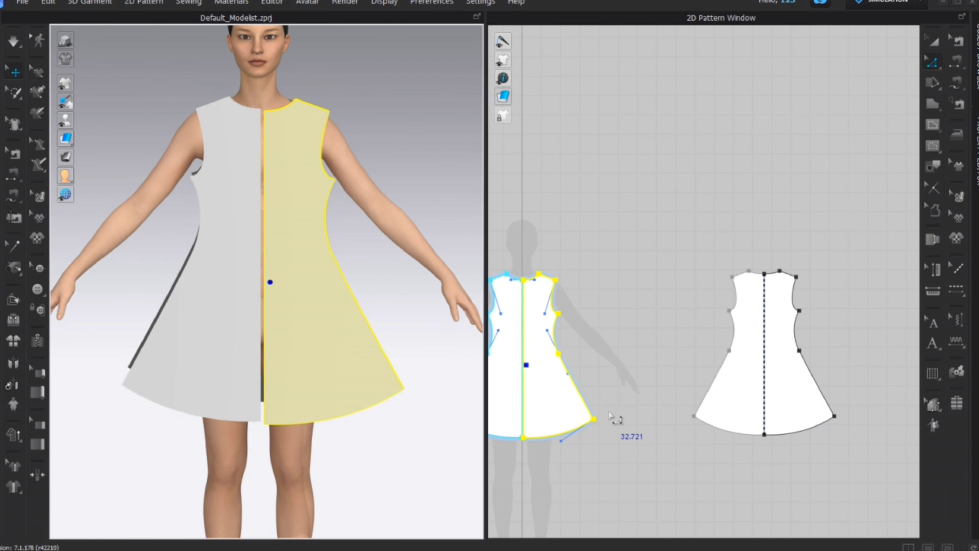
key("f")
left_click(933, 41)
left_click_drag(642, 154, 652, 154)
key("z")
right_click(620, 128)
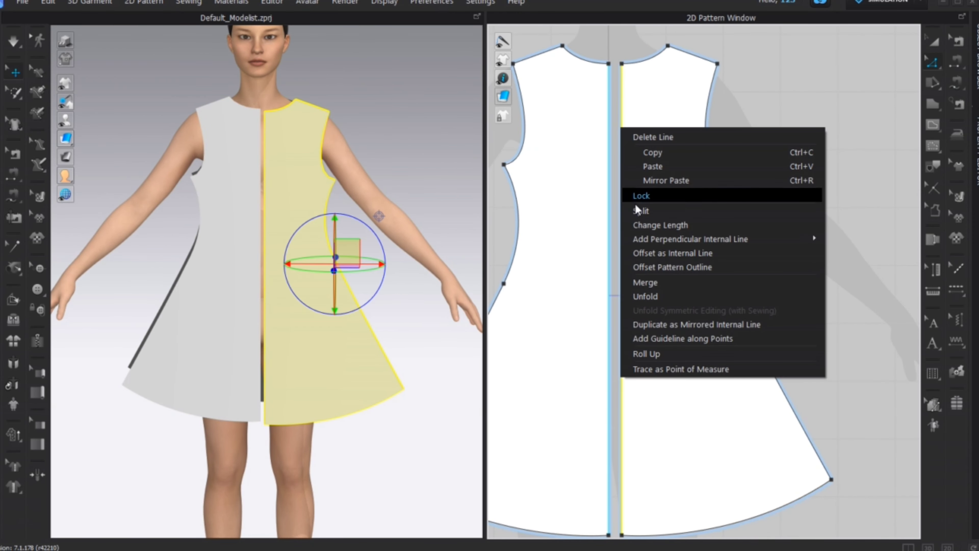
left_click(635, 195)
scroll(317, 263, "down", 2)
- Sew the front shoulder edges to the matching back shoulder edges
key("n")
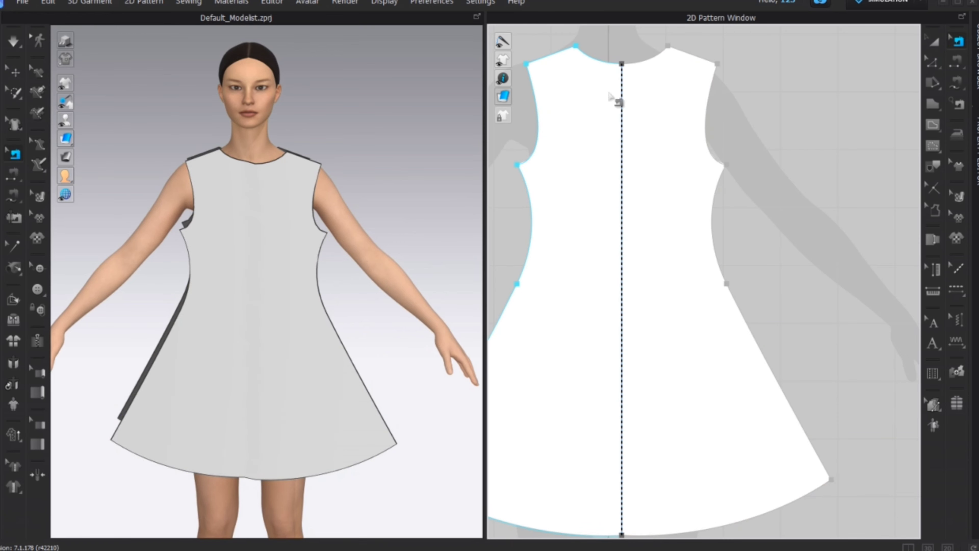
left_click(954, 61)
scroll(291, 164, "up", 2)
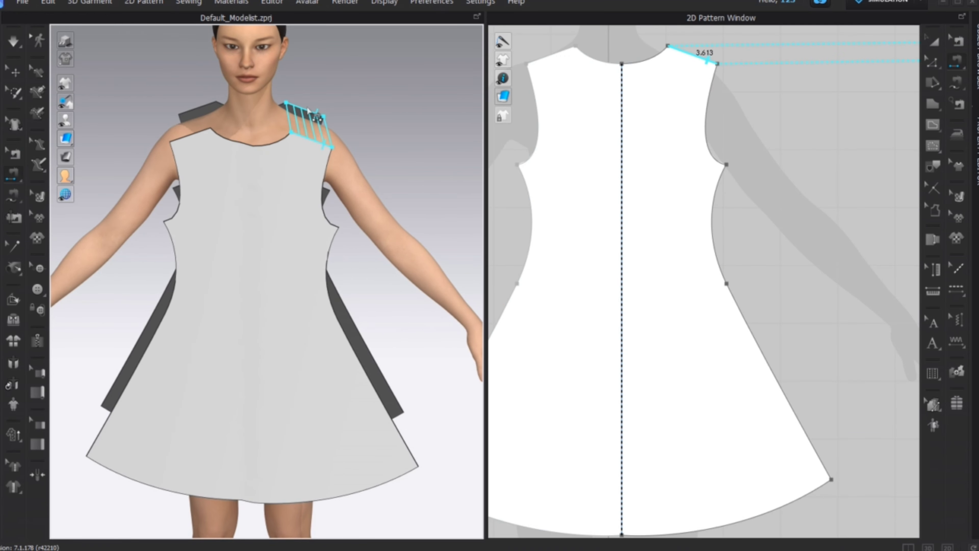
left_click(308, 112)
- Sew the curved waist sections of the front side seams to the matching back side edges
right_click_drag(259, 219, 242, 172)
left_click(317, 249)
left_click(329, 249)
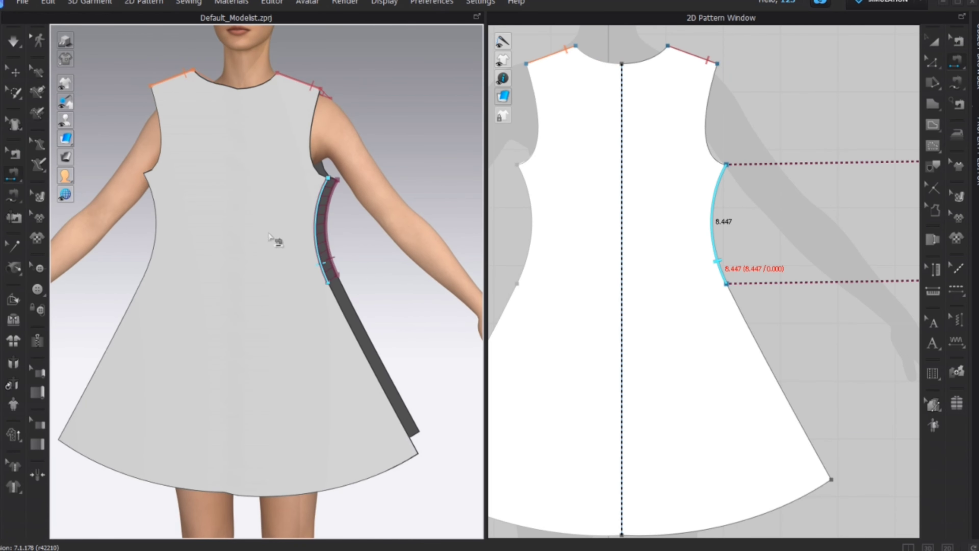
right_click_drag(271, 238, 375, 187)
left_click(154, 238)
left_click(117, 239)
- Extend the sewing on both side seams of the front pattern down to the hem corners
left_click(956, 41)
scroll(734, 264, "down", 5)
middle_click_drag(742, 266, 656, 173)
scroll(657, 173, "up", 3)
left_click_drag(636, 188, 711, 326)
scroll(618, 311, "down", 3)
middle_click_drag(555, 244, 694, 266)
scroll(694, 266, "up", 3)
left_click_drag(655, 234, 570, 396)
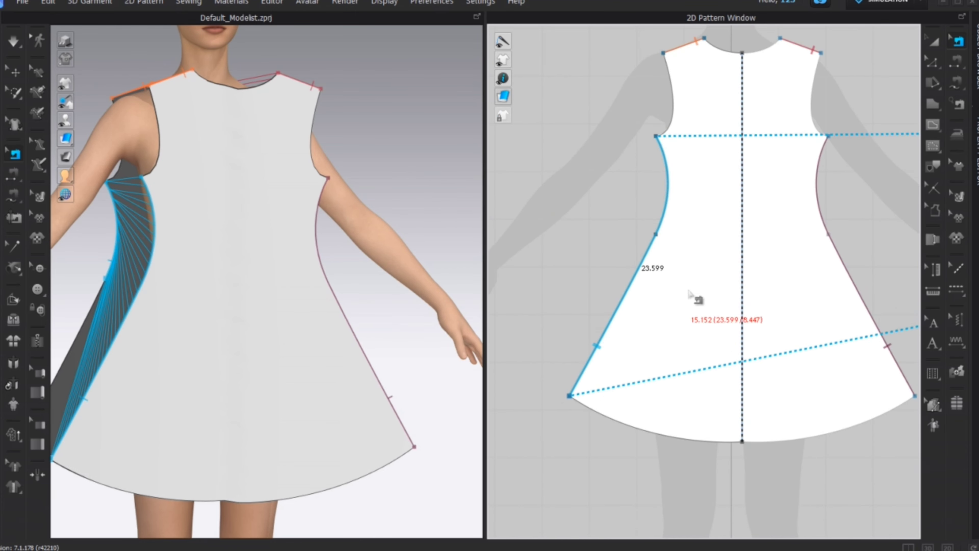
- Extend the sewing on both side seams of the back pattern to the hem corners to match the front
scroll(688, 295, "down", 3)
middle_click_drag(867, 290, 578, 285)
scroll(585, 285, "up", 2)
left_click_drag(705, 246, 642, 364)
left_click_drag(832, 246, 895, 364)
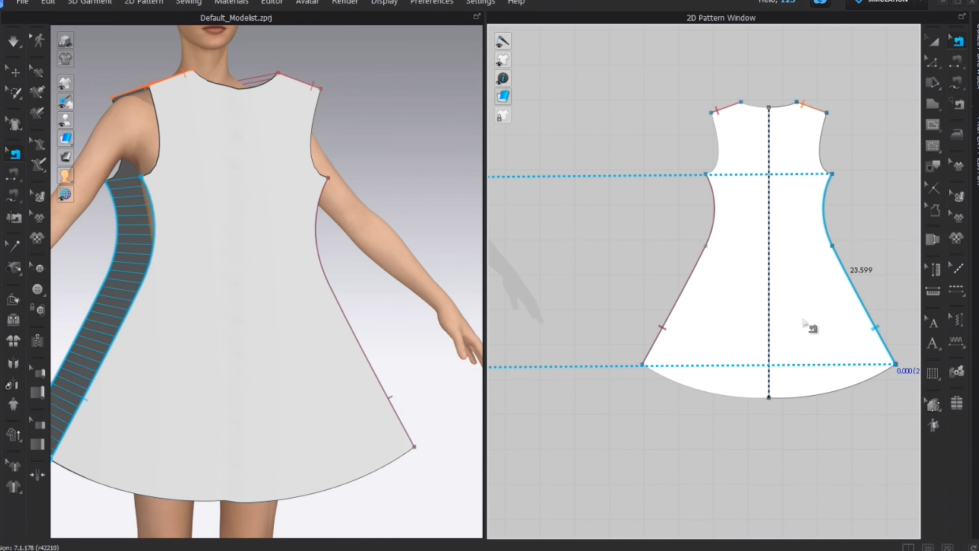
- Run the simulation to drape the sewn dress on the avatar
scroll(328, 204, "down", 3)
right_click_drag(293, 189, 196, 157)
key("space")
scroll(343, 234, "up", 2)
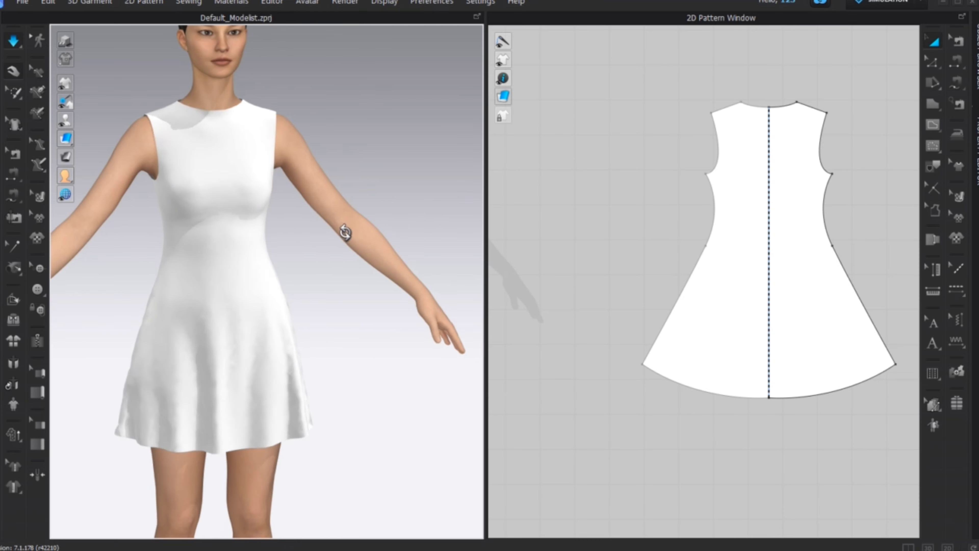
- Examine the draped dress from the front and back, including the shoulders, armholes and side seams
scroll(328, 247, "down", 3)
right_click_drag(390, 266, 346, 236)
scroll(313, 309, "up", 4)
right_click_drag(313, 309, 270, 266)
left_click_drag(242, 231, 307, 379)
right_click_drag(312, 380, 221, 324)
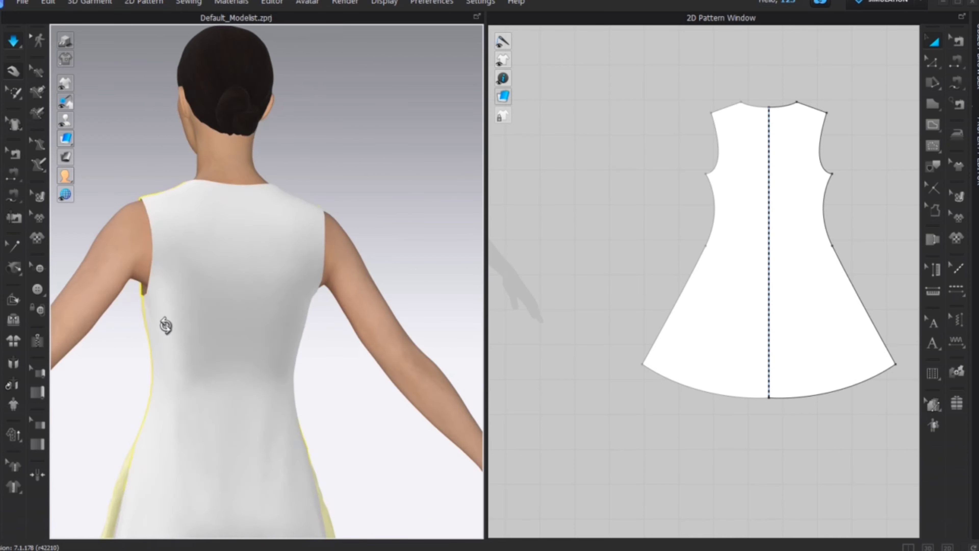
left_click_drag(196, 206, 125, 188)
left_click(248, 229)
right_click_drag(293, 231, 183, 278)
key("2")
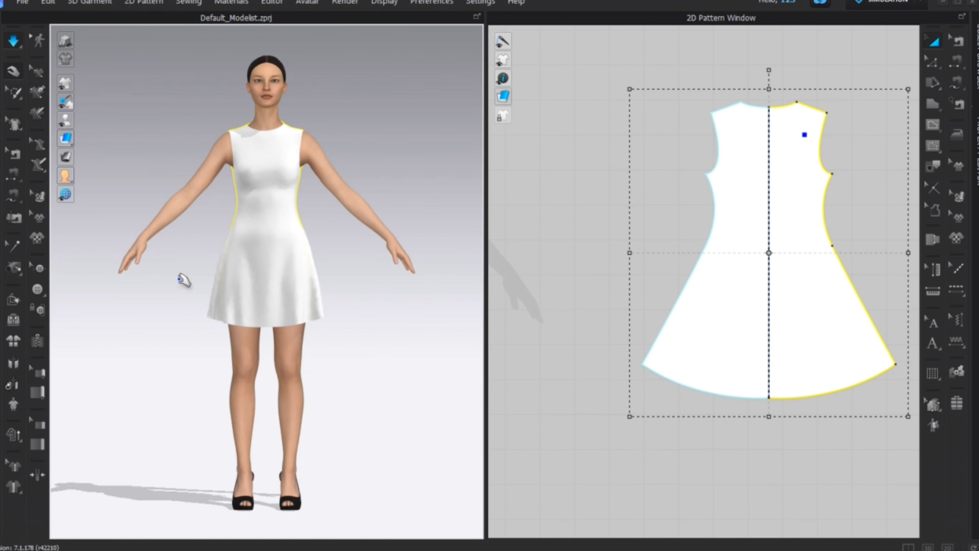
- Move the waist section of the front pattern's side seam slightly outward
scroll(272, 212, "up", 4)
middle_click_drag(271, 212, 278, 289)
right_click_drag(278, 288, 444, 210)
left_click(240, 187)
scroll(579, 207, "down", 5)
middle_click_drag(504, 180, 628, 181)
scroll(630, 178, "up", 5)
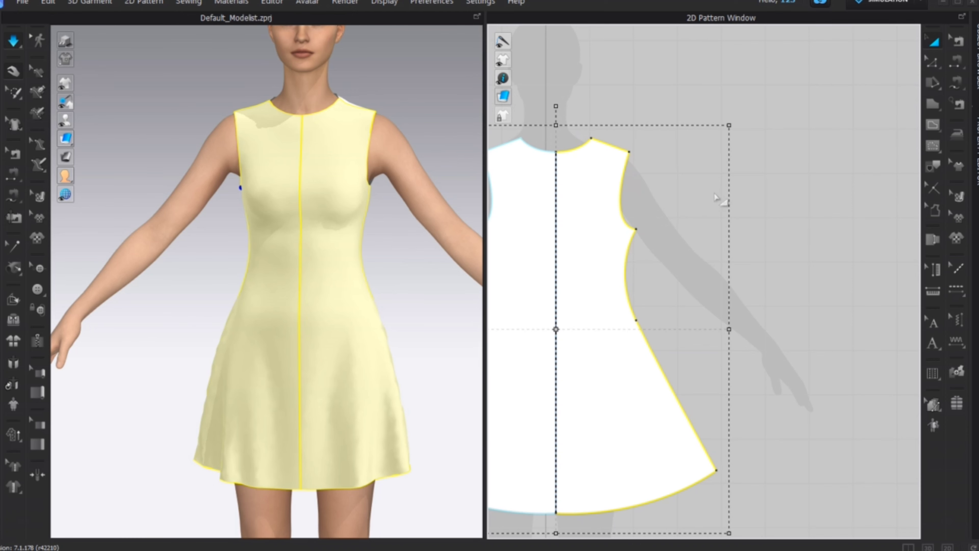
left_click_drag(637, 248, 640, 247)
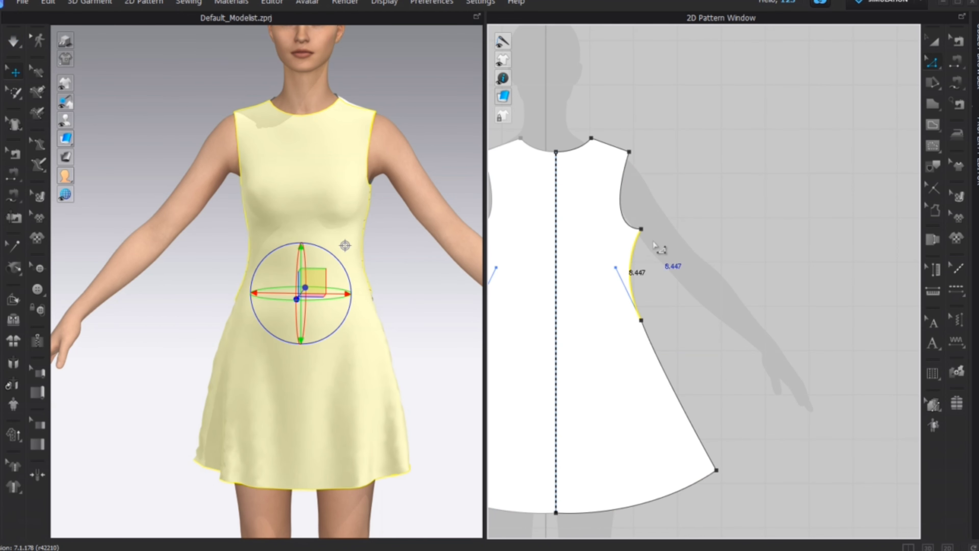
- Move the waist section of the back pattern's side seam slightly outward
scroll(732, 239, "down", 5)
middle_click_drag(828, 243, 637, 246)
scroll(646, 250, "up", 3)
left_click_drag(686, 257, 677, 259)
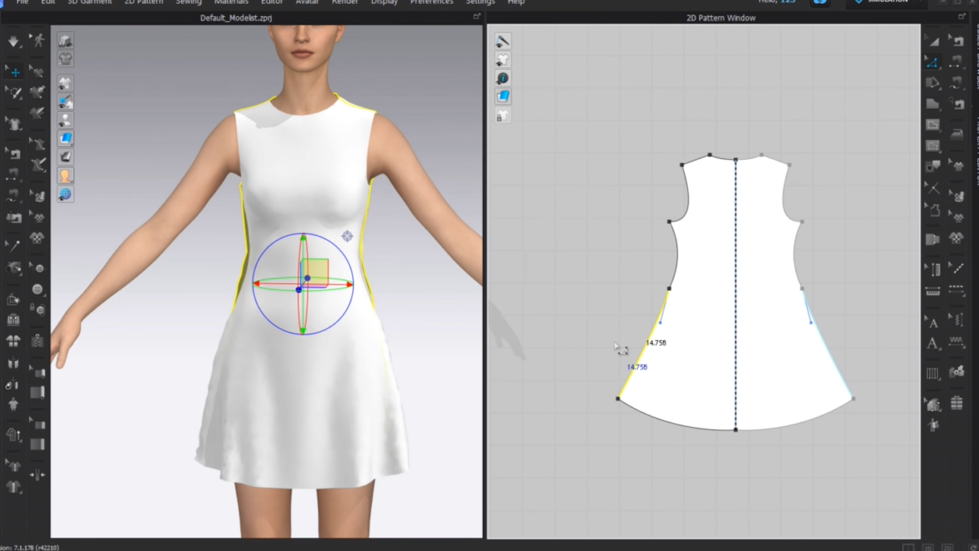
- Simulate the dress again with the widened side seams and check the drape at an angle
key("space")
right_click_drag(356, 266, 320, 262)
right_click_drag(349, 204, 414, 206)
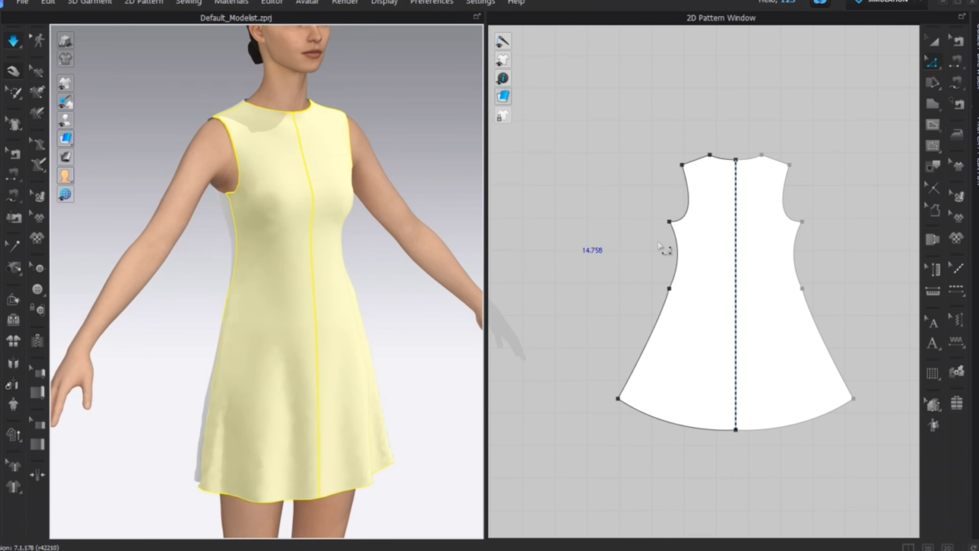
- Reshape the armhole curve of the front pattern with its curve handles
scroll(666, 252, "up", 4)
scroll(669, 253, "down", 8)
middle_click_drag(754, 266, 802, 254)
scroll(540, 216, "up", 7)
scroll(615, 273, "up", 2)
left_click(581, 260)
left_click_drag(581, 262, 611, 274)
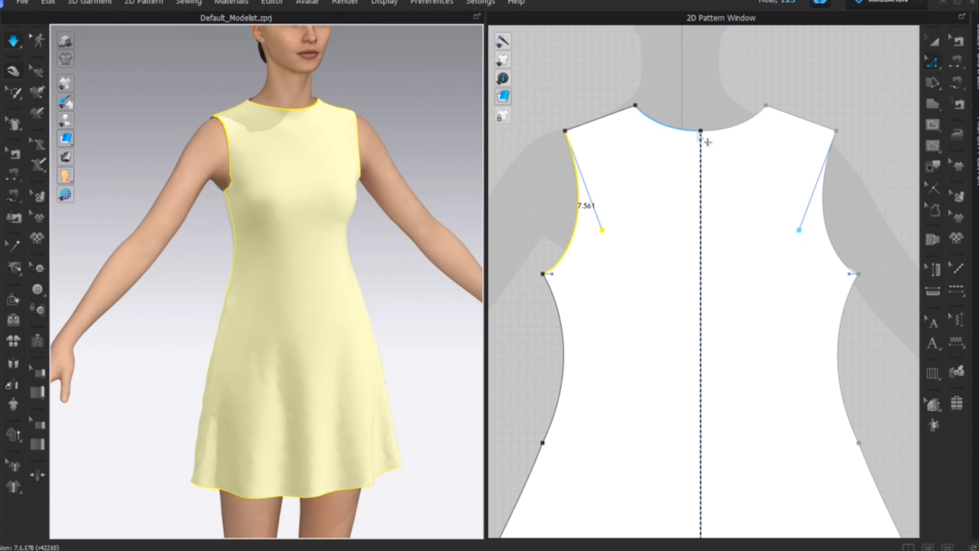
- Lower the center point of the front pattern's neckline slightly
left_click_drag(701, 132, 701, 145)
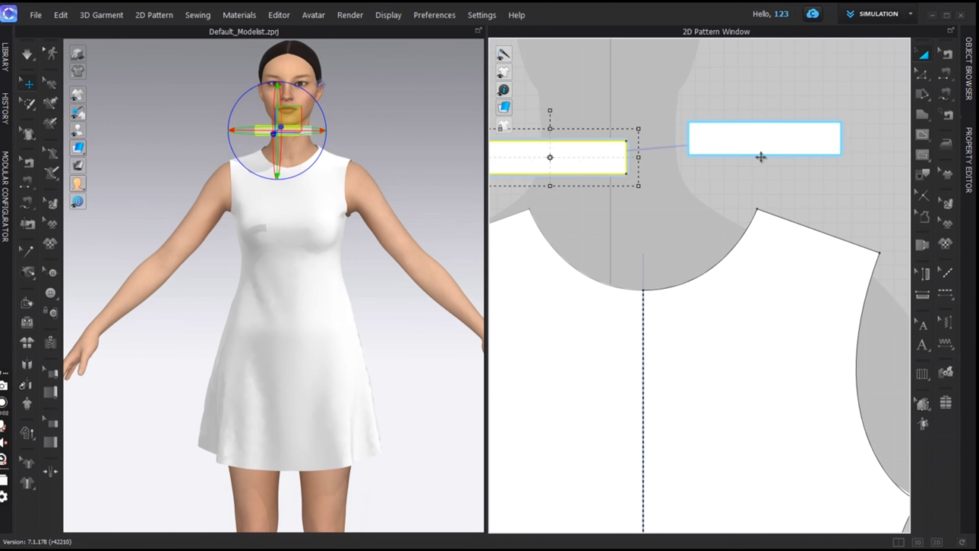
- Join the two mirrored collar pieces along their facing short edges into one front collar strip
left_click(820, 142)
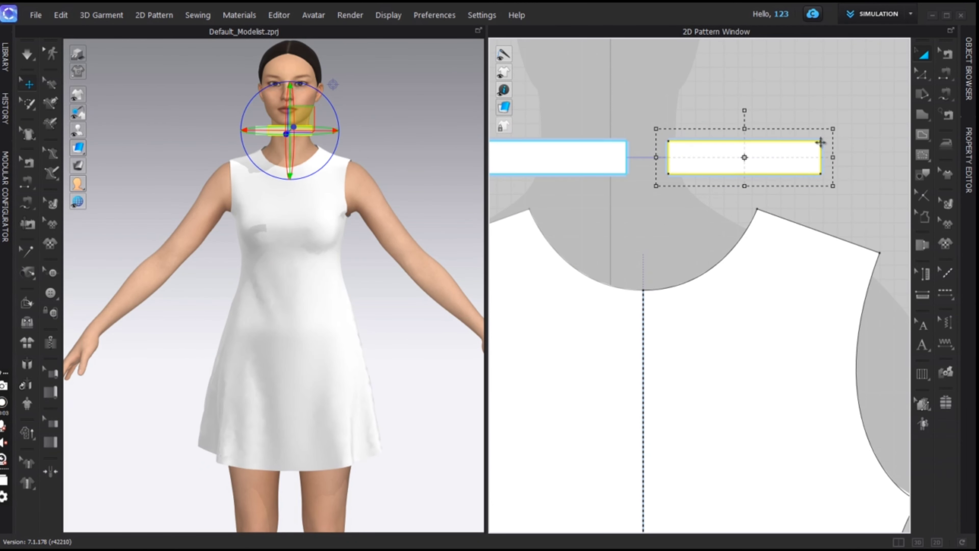
left_click(922, 74)
right_click(668, 157)
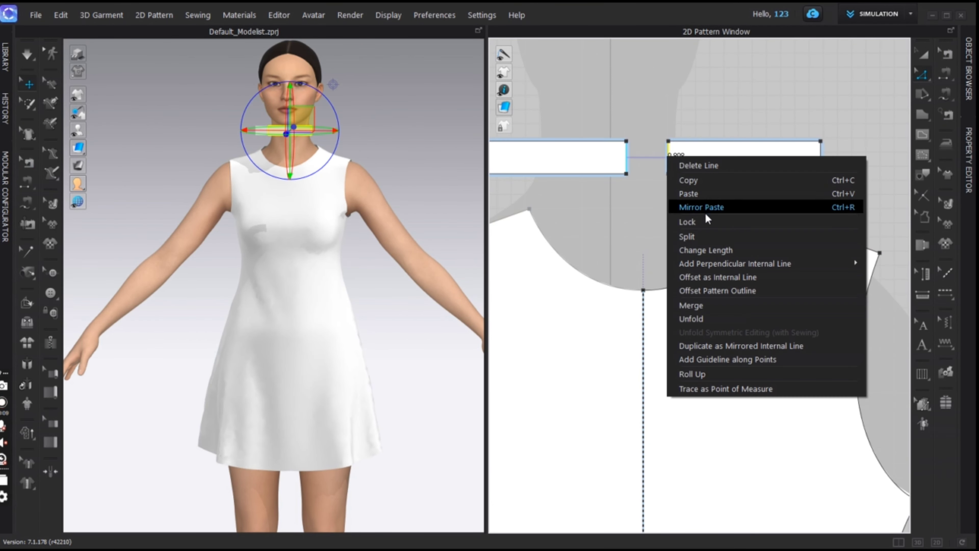
left_click(696, 310)
- Arrange the front collar at the neck and sew both halves of its lower edge to the matching halves of the front neckline
scroll(316, 247, "up", 5)
middle_click_drag(339, 185, 287, 459)
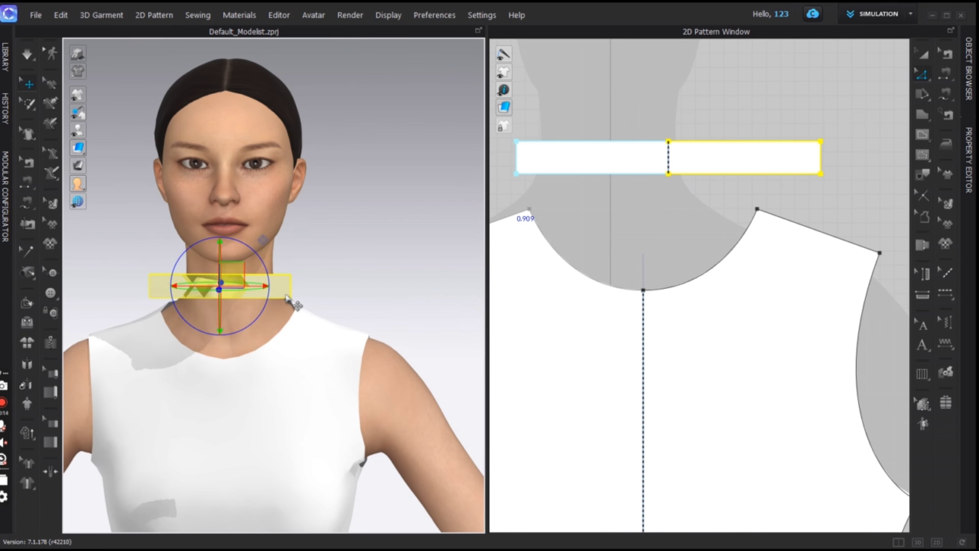
right_click(283, 291)
left_click(340, 200)
left_click(592, 173)
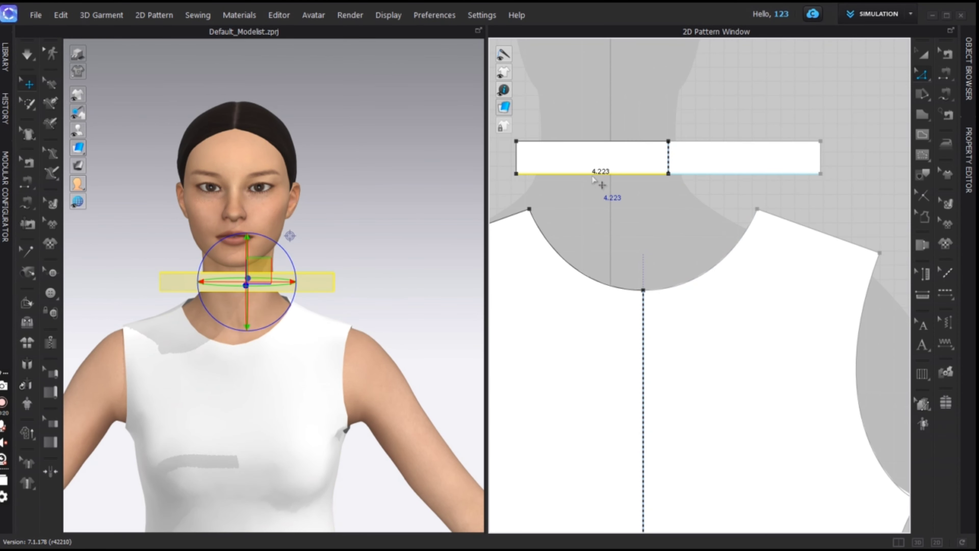
left_click(945, 74)
left_click(190, 322)
left_click(186, 291)
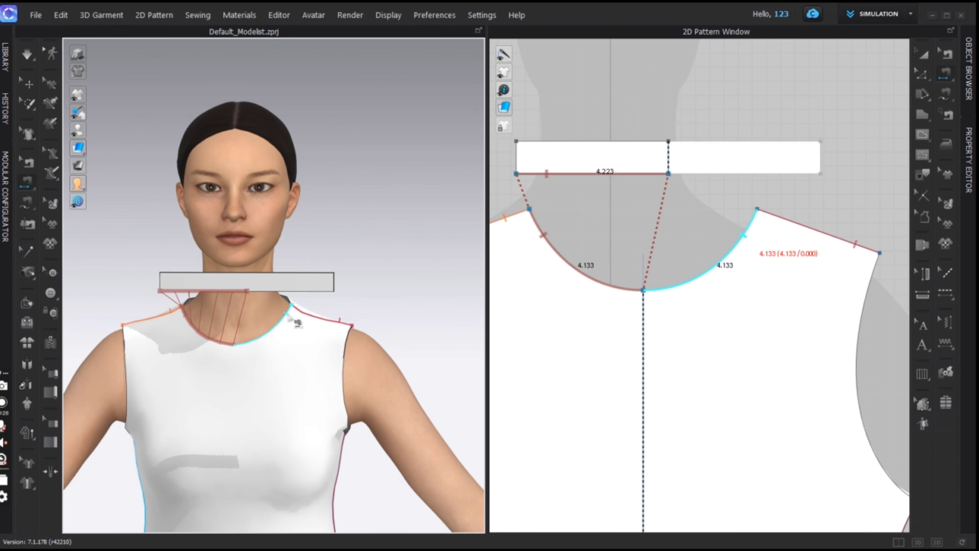
left_click(288, 314)
left_click(301, 291)
- Simulate the dress with the front collar attached and view it from the side
key("space")
scroll(310, 313, "down", 3)
right_click_drag(393, 308, 262, 304)
- Move the front collar pattern above the back pattern, leaving room for a back collar next to it
scroll(626, 262, "down", 10)
scroll(586, 231, "up", 3)
scroll(620, 267, "down", 1)
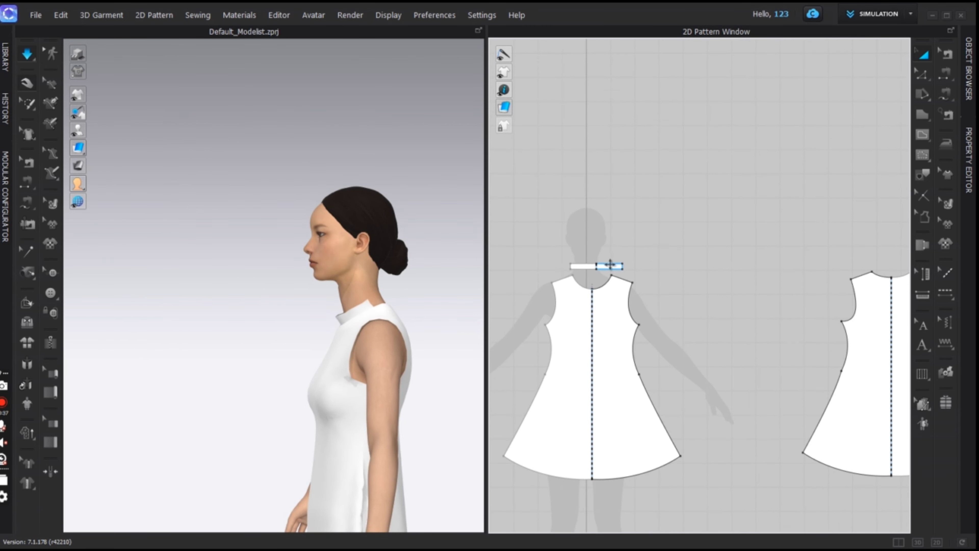
left_click_drag(610, 264, 825, 261)
middle_click_drag(871, 255, 569, 279)
scroll(679, 267, "up", 3)
middle_click_drag(680, 267, 558, 256)
scroll(558, 256, "up", 2)
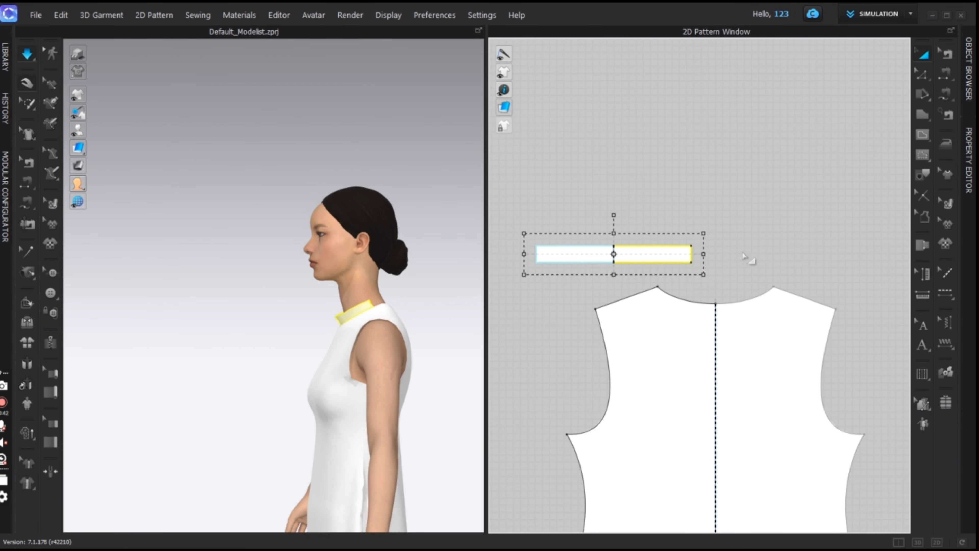
left_click_drag(600, 247, 528, 238)
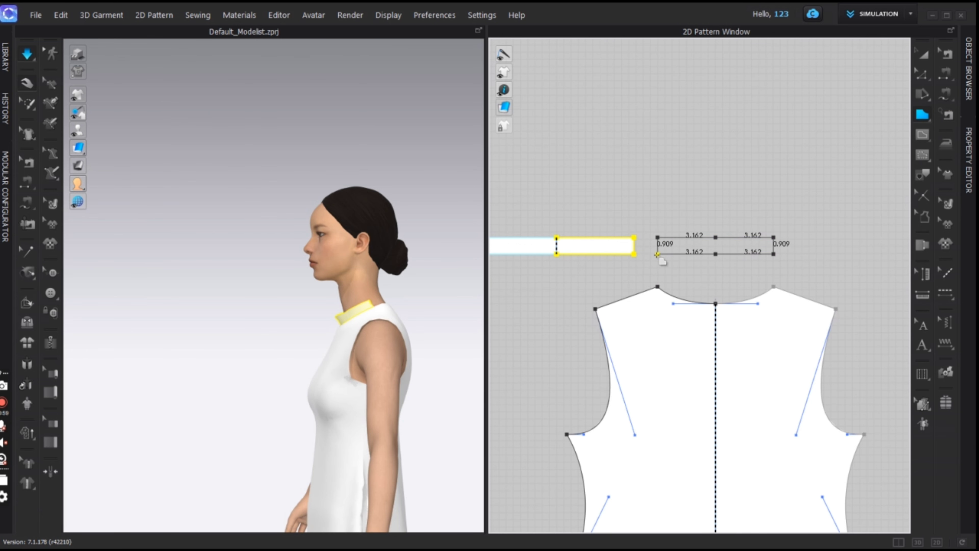
- Draw a back collar strip 0.909 high with two 3.162 halves above the back neckline and arrange it behind the avatar's neck
left_click(657, 254)
scroll(236, 278, "down", 2)
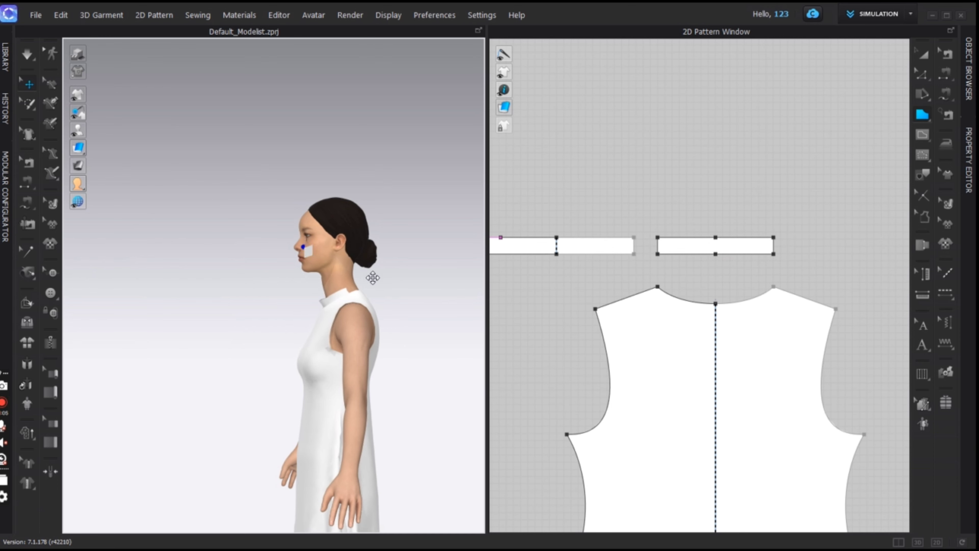
right_click_drag(372, 277, 303, 364)
key("2")
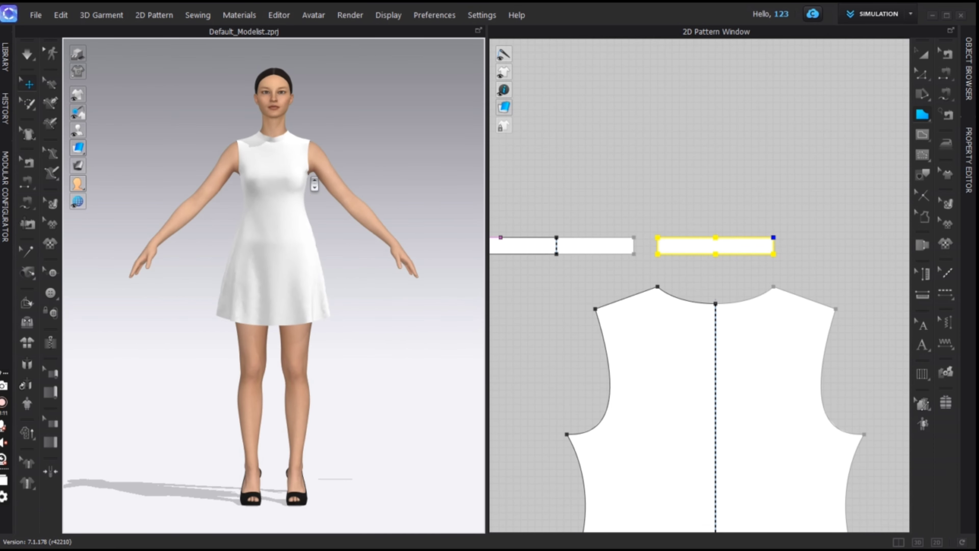
scroll(345, 354, "up", 3)
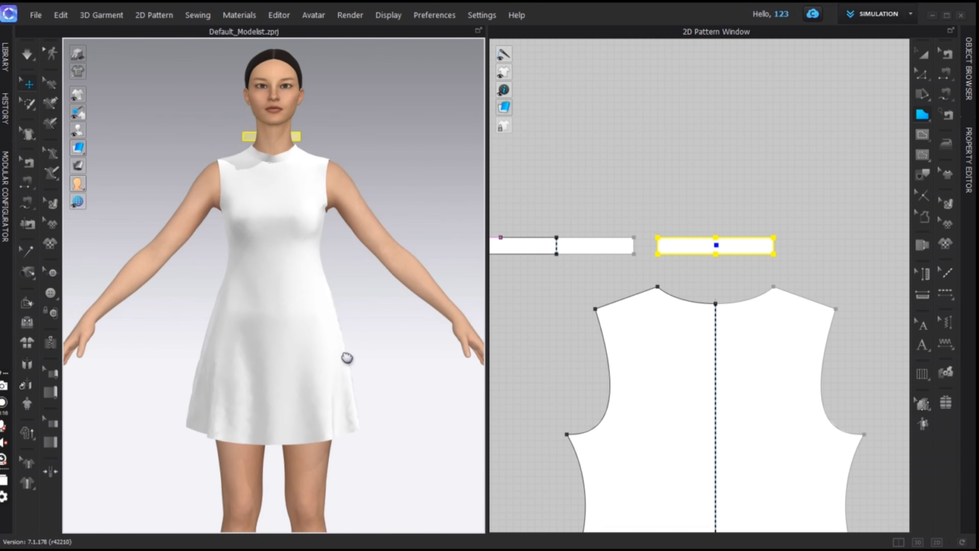
right_click_drag(346, 354, 229, 212)
right_click(307, 167)
left_click(375, 202)
- Sew the back collar's lower edge to both halves of the back neckline and its short ends to the front collar's ends
key("n")
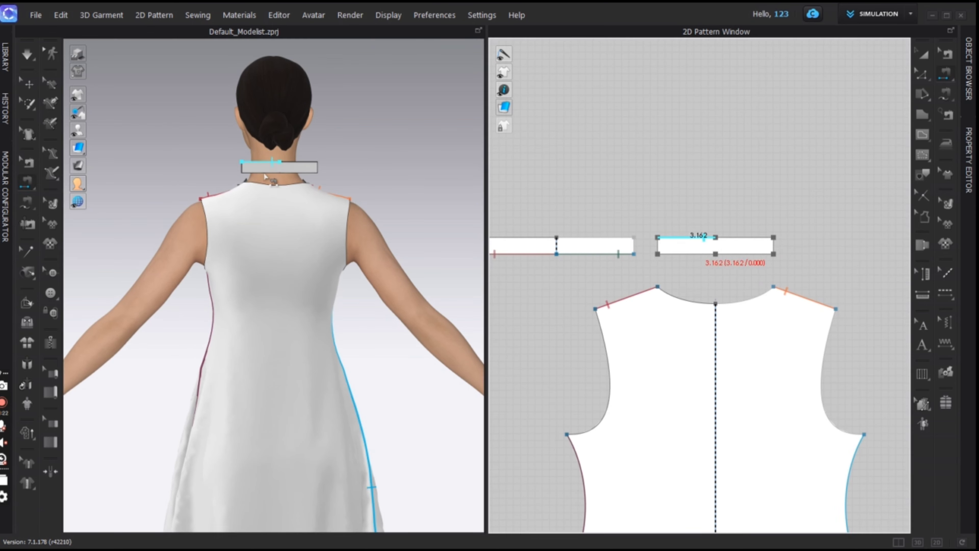
left_click(262, 172)
left_click(295, 181)
key("6")
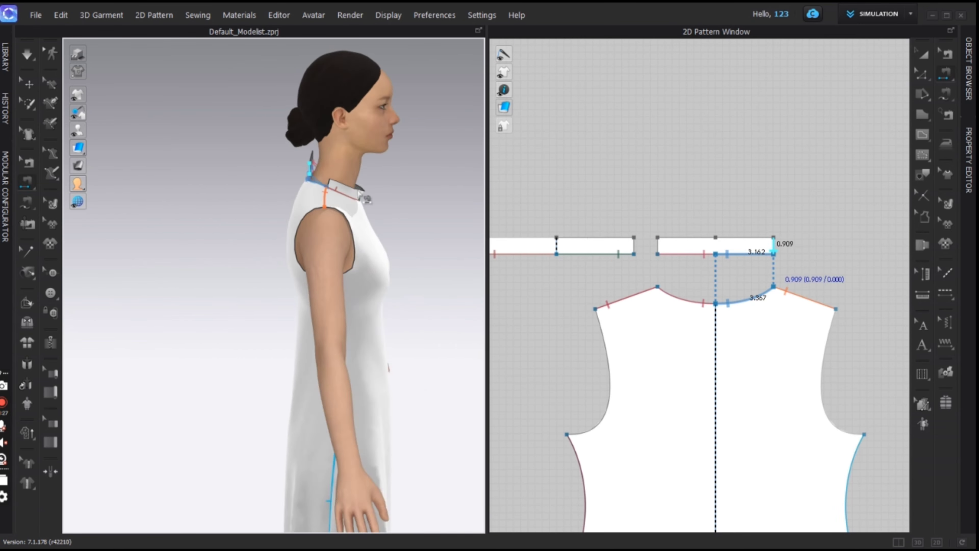
scroll(389, 317, "up", 5)
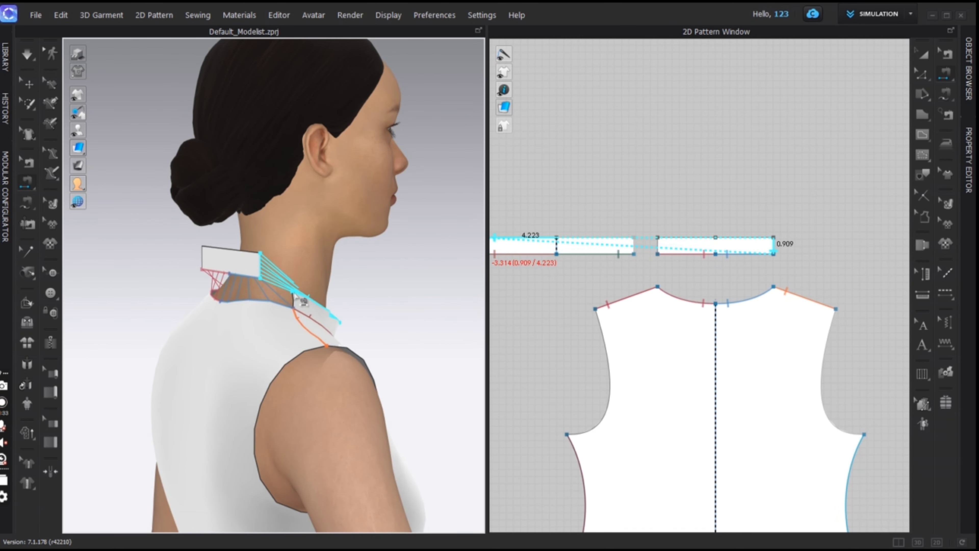
scroll(293, 295, "up", 3)
right_click_drag(294, 295, 226, 354)
- Simulate the dress with the complete collar and check it from the front
key("q")
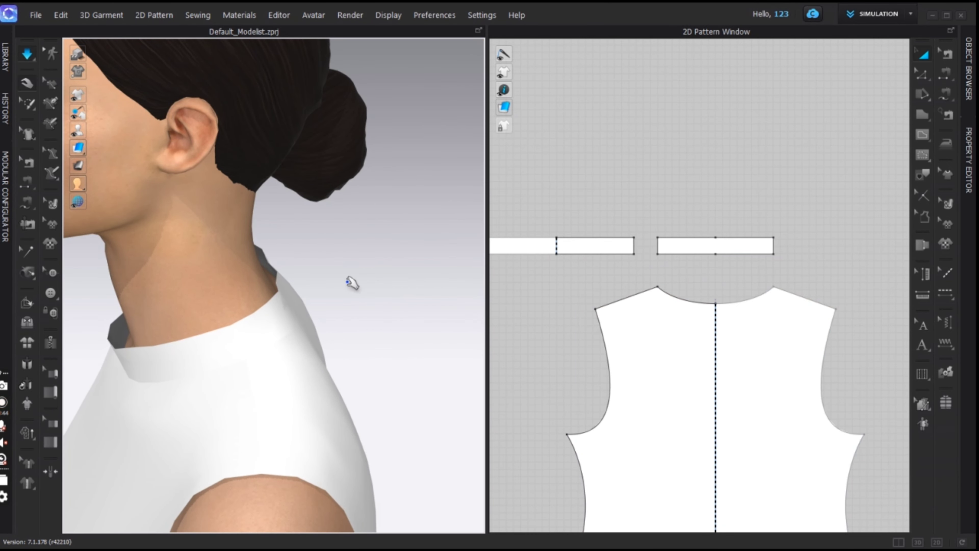
key("2")
middle_click_drag(269, 207, 233, 278)
scroll(713, 220, "down", 10)
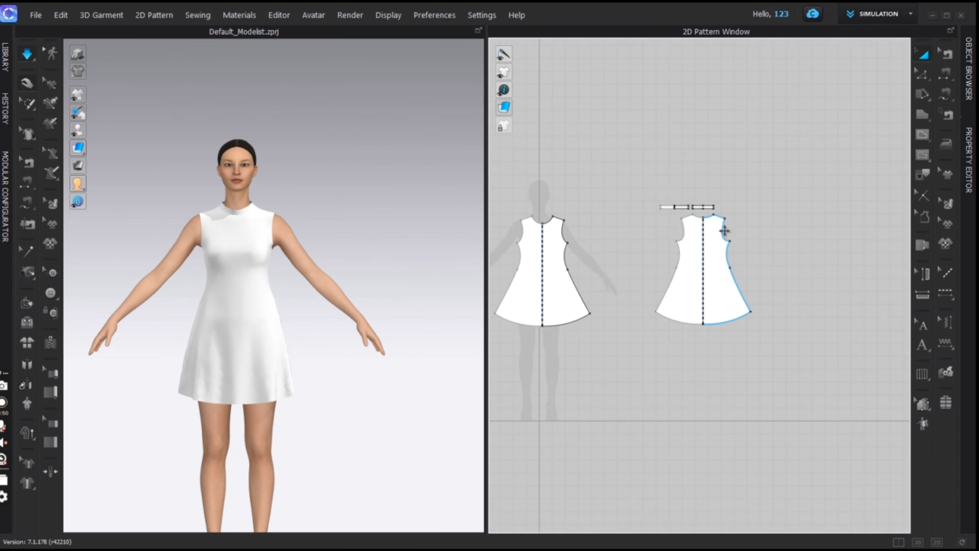
- Draw a half sleeve beside the front pattern with a curved cap, 17.271 center line and 5.298 hem, and unfold it along the center line
middle_click_drag(532, 239, 723, 245)
scroll(723, 245, "up", 4)
middle_click_drag(832, 225, 753, 223)
key("h")
scroll(595, 207, "up", 3)
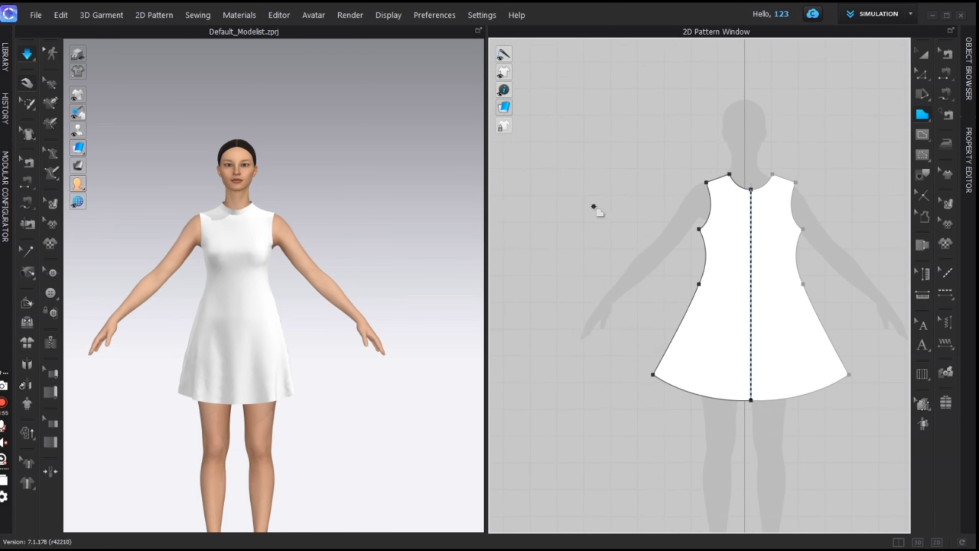
middle_click_drag(595, 207, 673, 229)
scroll(576, 235, "up", 2)
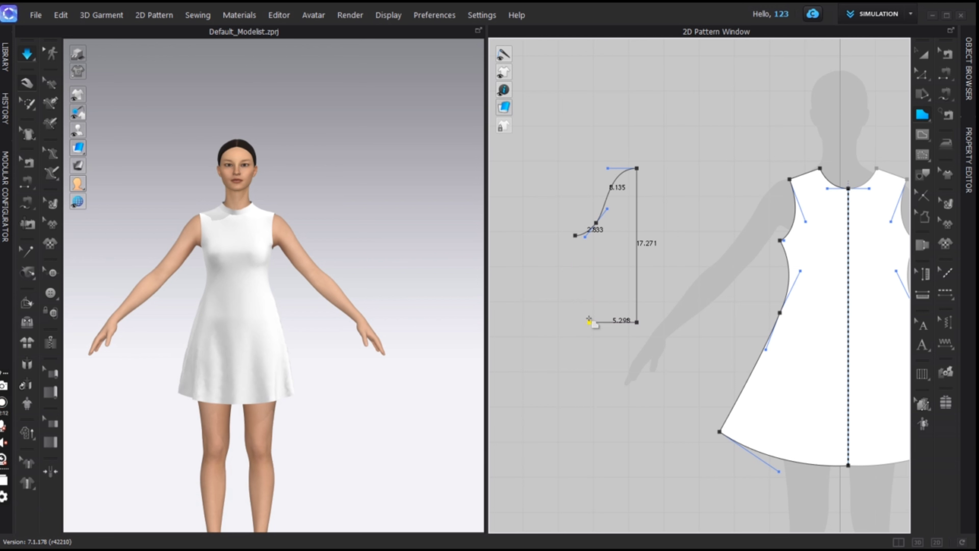
left_click(576, 235)
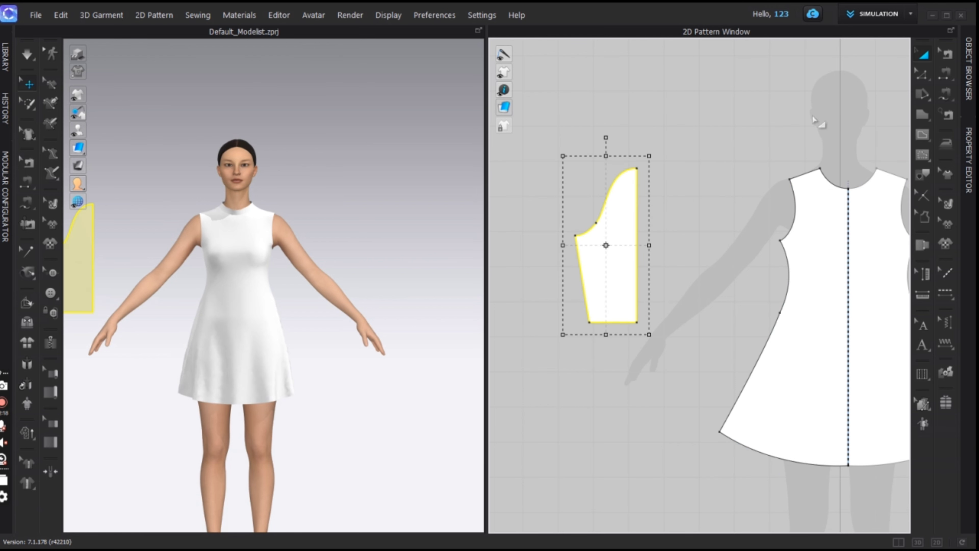
right_click(636, 247)
left_click(693, 418)
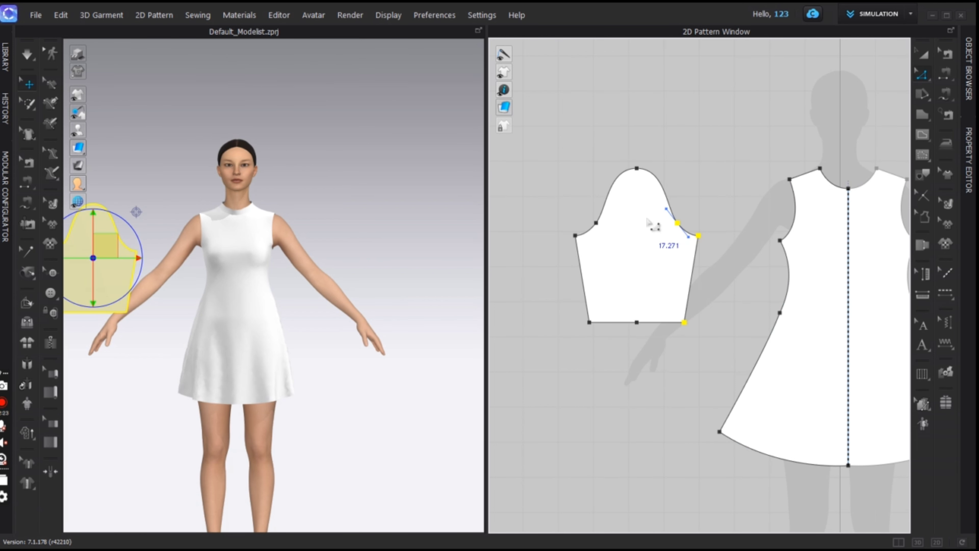
- Reshape both sides of the sleeve cap into a fuller, more rounded curve
scroll(662, 159, "up", 3)
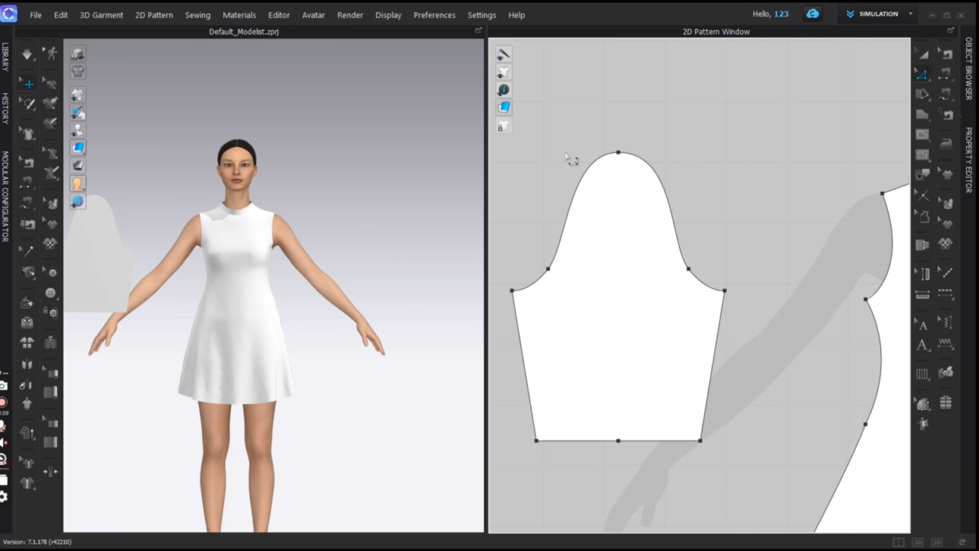
left_click_drag(552, 154, 552, 153)
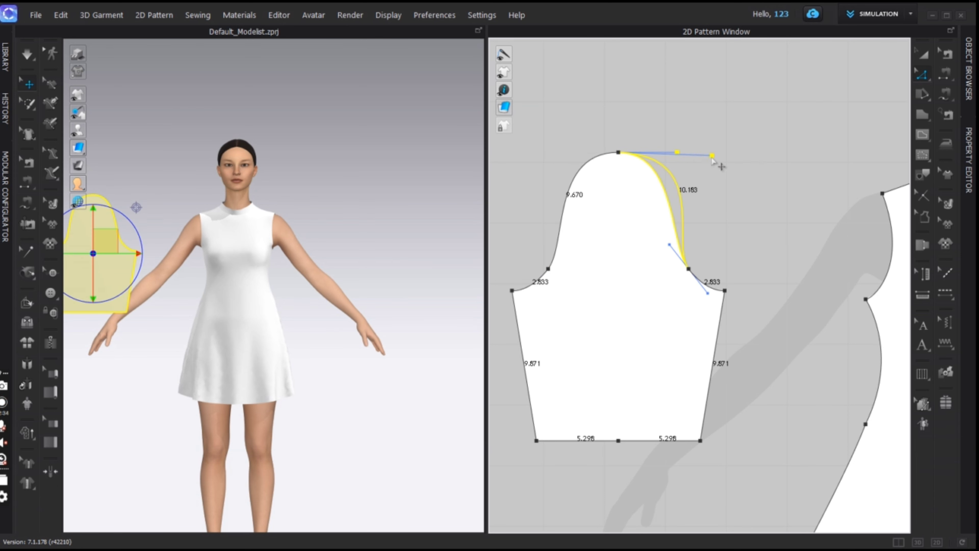
left_click(693, 152)
scroll(721, 185, "down", 4)
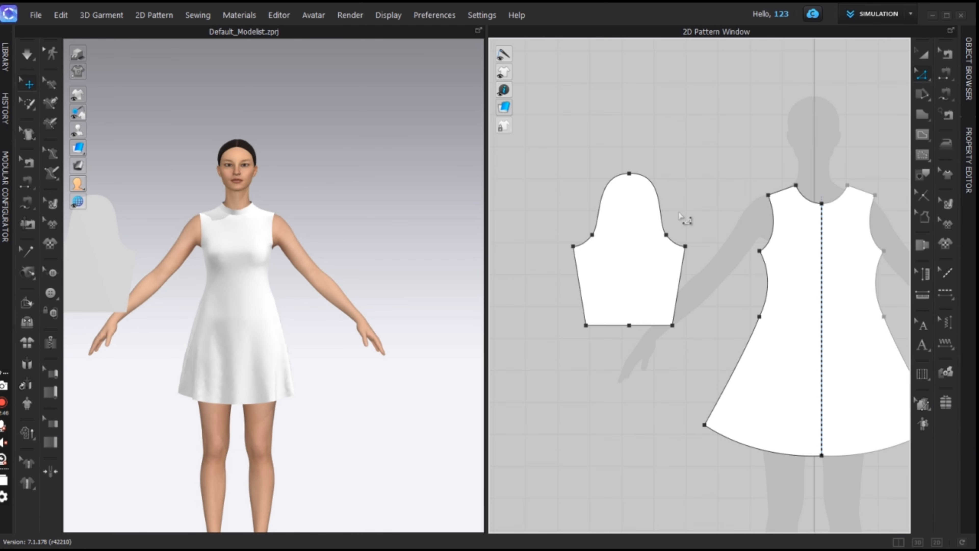
- Add a split point on the lower part of the front armhole, about 5.7 from the shoulder
scroll(682, 218, "down", 1)
scroll(732, 174, "up", 1)
left_click(923, 73)
left_click(802, 118)
scroll(692, 231, "up", 3)
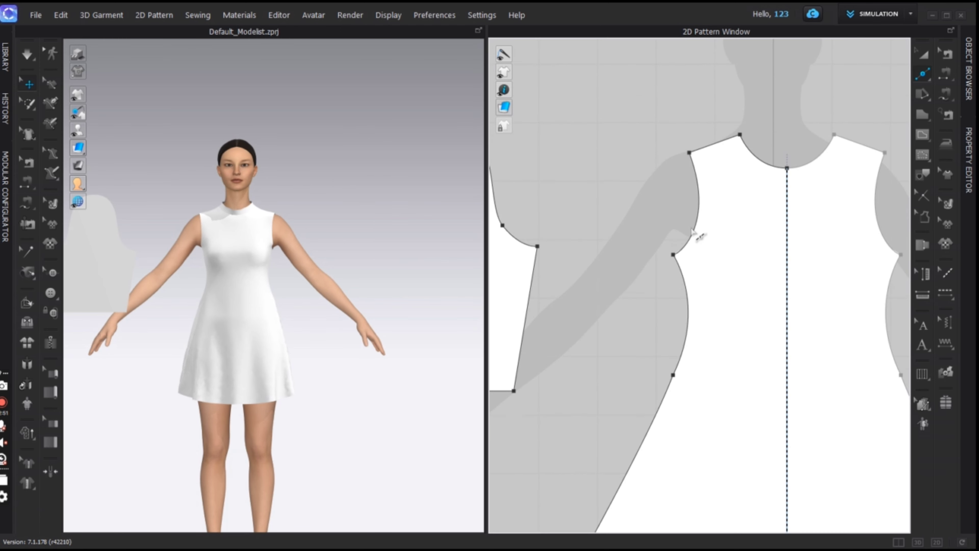
left_click(691, 232)
- Reshape the armhole of the back pattern into a shallower curve
scroll(692, 233, "down", 5)
scroll(669, 166, "up", 3)
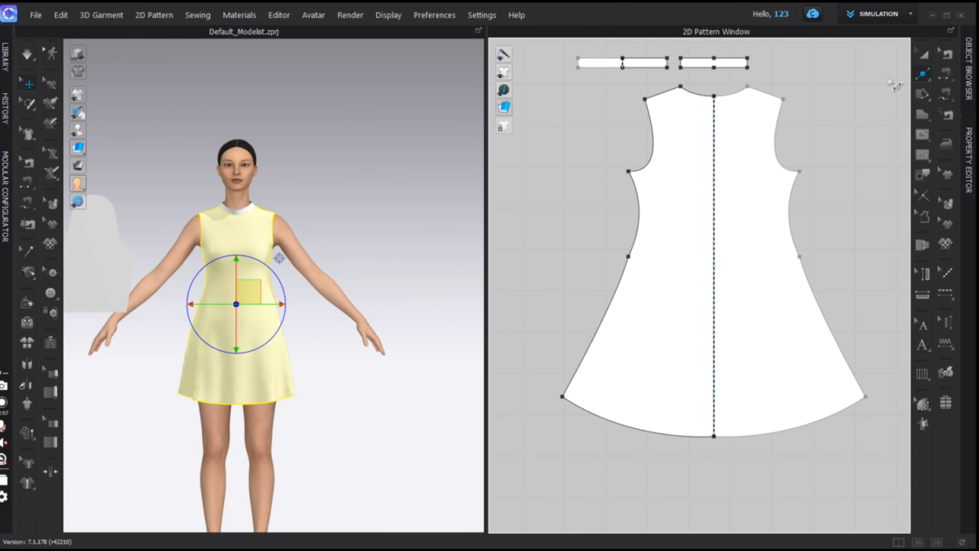
left_click(926, 73)
left_click(859, 75)
scroll(648, 138, "up", 3)
left_click(925, 76)
left_click(840, 75)
left_click(657, 155)
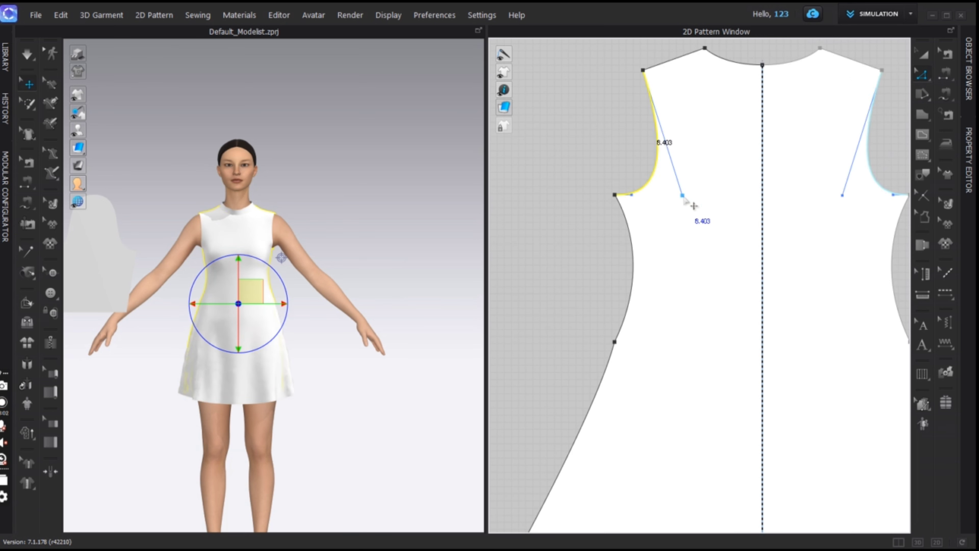
left_click_drag(666, 180, 668, 176)
- Add a split point on the back armhole 5.465 from the shoulder
left_click(922, 73)
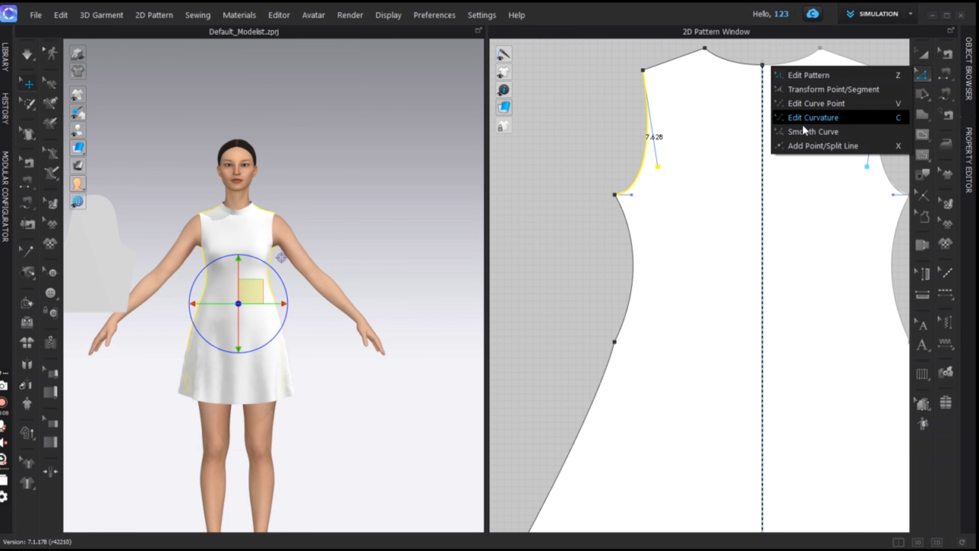
left_click(802, 133)
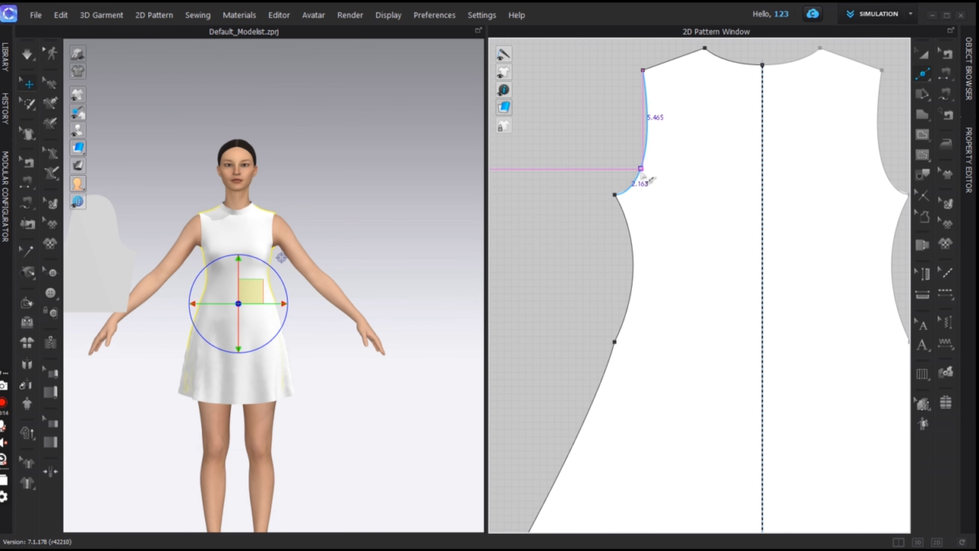
left_click(640, 170)
- Turn the sleeve pattern sideways and bring it beside the avatar's right arm
scroll(712, 174, "down", 7)
middle_click_drag(713, 175, 765, 192)
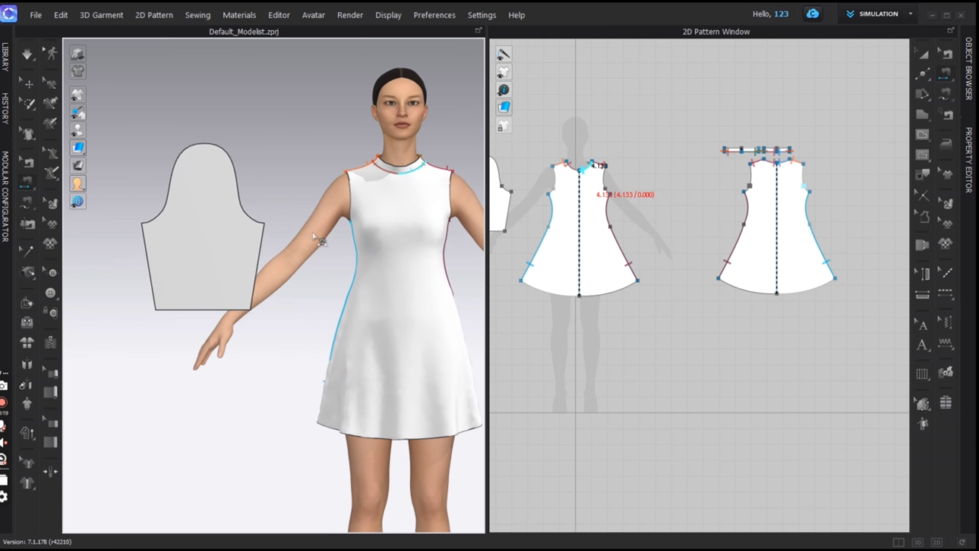
scroll(284, 269, "up", 5)
left_click(423, 239)
left_click_drag(426, 241, 356, 236)
right_click_drag(343, 189, 468, 292)
left_click_drag(459, 294, 357, 302)
right_click_drag(356, 301, 364, 329)
left_click(356, 321)
left_click_drag(363, 323, 435, 328)
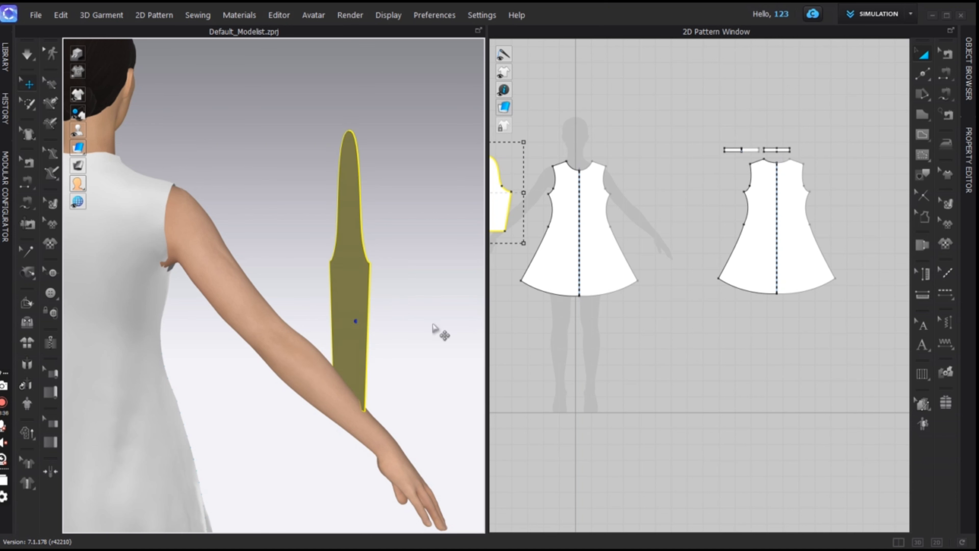
- Tilt the sleeve pattern so that it follows the slope of the avatar's right arm
left_click_drag(356, 343, 446, 314)
left_click_drag(395, 279, 364, 263)
left_click_drag(355, 304, 299, 317)
right_click_drag(358, 301, 382, 305)
key("2")
- Move the tilted sleeve pattern closer to the outside of the upper arm
scroll(237, 291, "down", 3)
left_click_drag(192, 218, 274, 216)
right_click_drag(347, 297, 216, 299)
key("2")
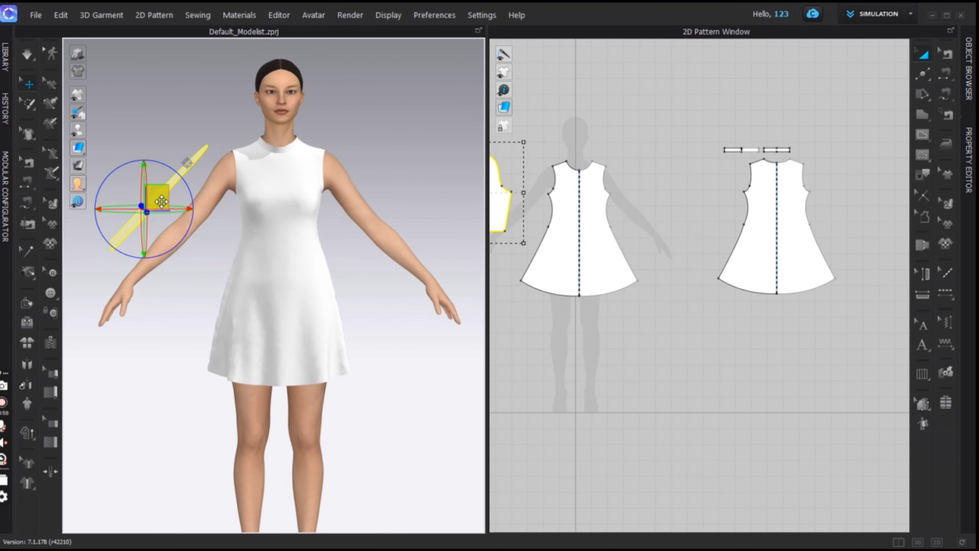
left_click_drag(161, 203, 181, 205)
- Sew the front half of the sleeve cap to the upper section of the front armhole
key("n")
scroll(269, 154, "up", 3)
right_click_drag(270, 154, 268, 167)
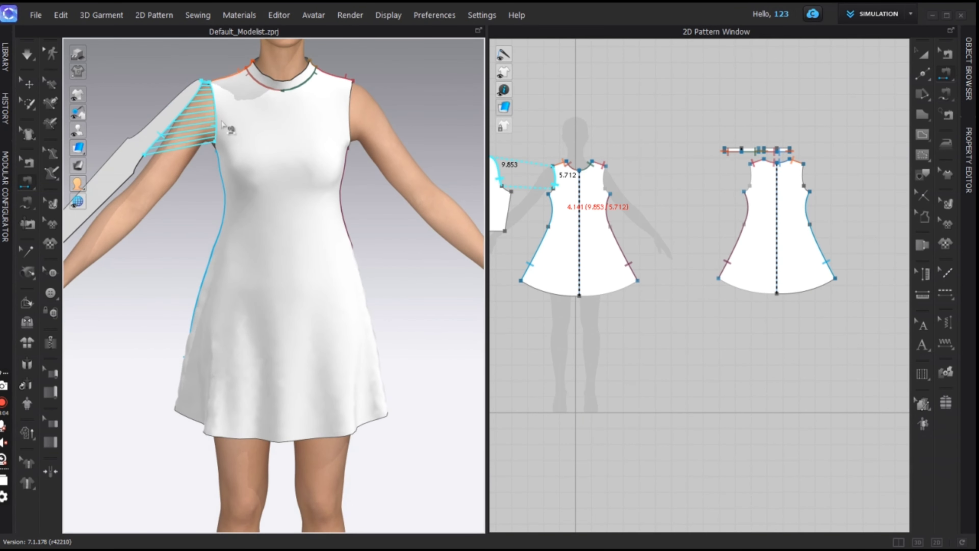
left_click(216, 125)
- Sew the remaining sleeve cap sections to the front and back armholes and join the sleeve's underarm edges
right_click_drag(208, 199, 423, 227)
left_click(219, 151)
left_click(189, 135)
left_click(159, 143)
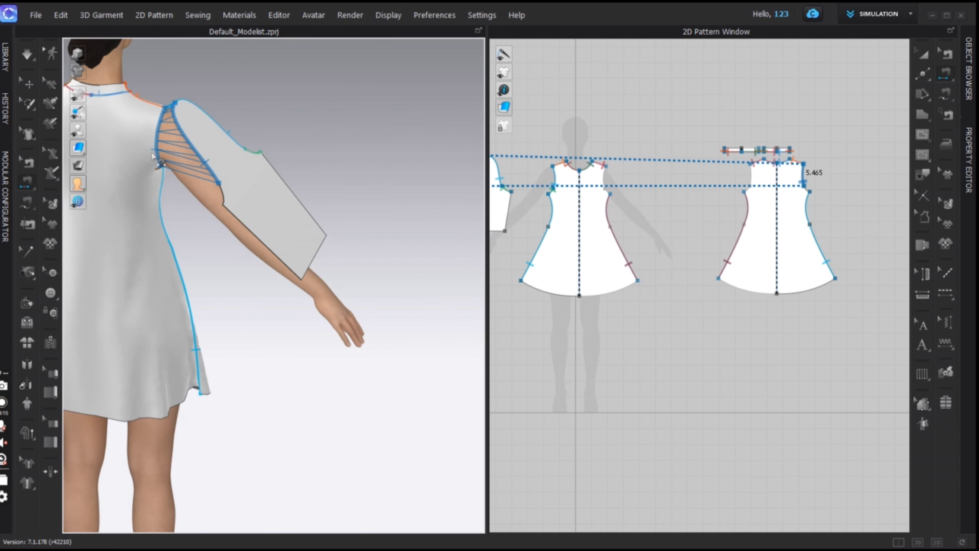
right_click_drag(224, 286, 154, 264)
left_click(227, 262)
right_click_drag(231, 270, 127, 274)
- Simulate the dress with the sewn sleeve and check how the sleeve drapes on the arm
key("space")
right_click_drag(268, 210, 234, 234)
left_click(287, 221)
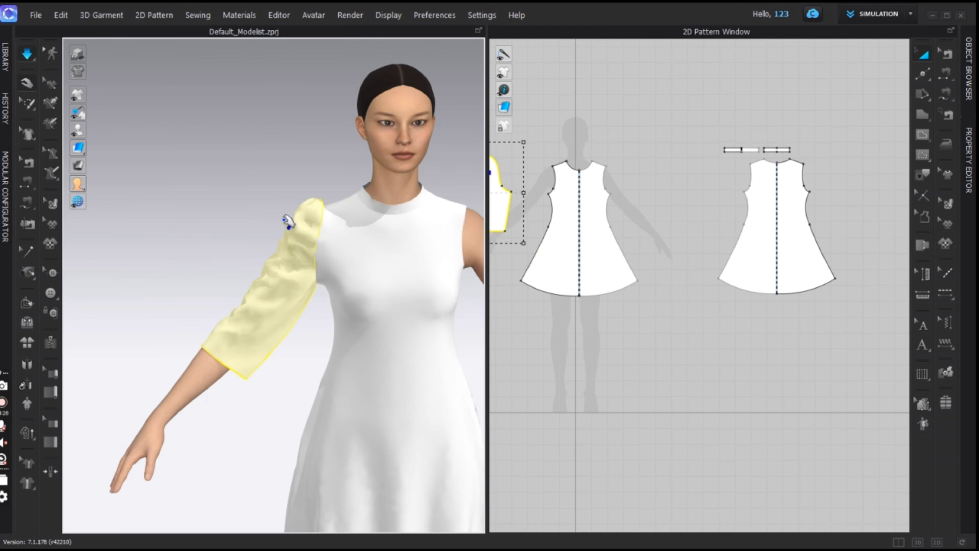
- Sew the sleeve's two underarm edges together and simulate the dress
scroll(336, 223, "down", 2)
middle_click_drag(336, 223, 281, 195)
left_click(945, 74)
middle_click_drag(590, 247, 812, 263)
scroll(684, 227, "up", 3)
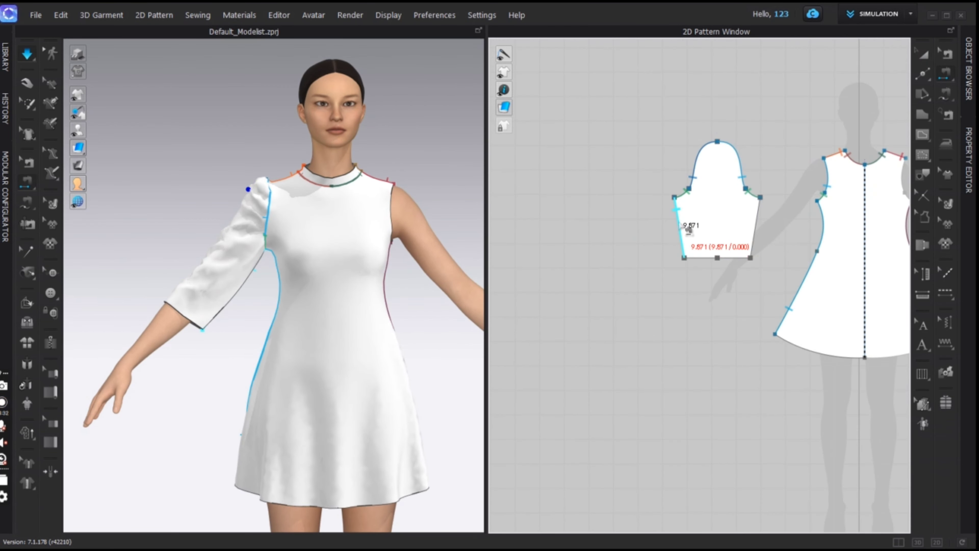
left_click(757, 224)
key("space")
scroll(385, 247, "down", 2)
middle_click_drag(386, 247, 356, 244)
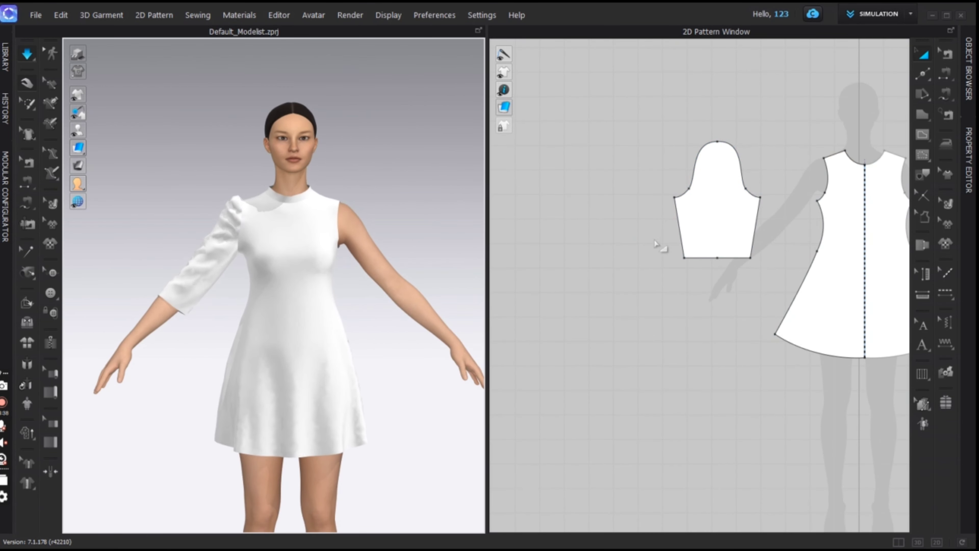
- Narrow the sleeve hem by moving both of its bottom corner points inward
left_click(923, 74)
scroll(727, 201, "up", 3)
scroll(765, 231, "up", 2)
left_click_drag(769, 322, 752, 321)
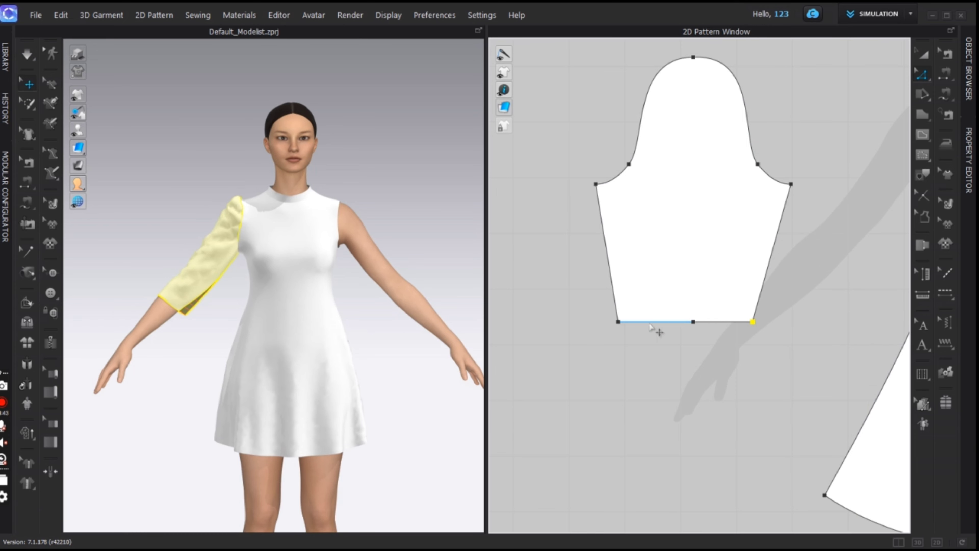
left_click_drag(633, 321, 634, 321)
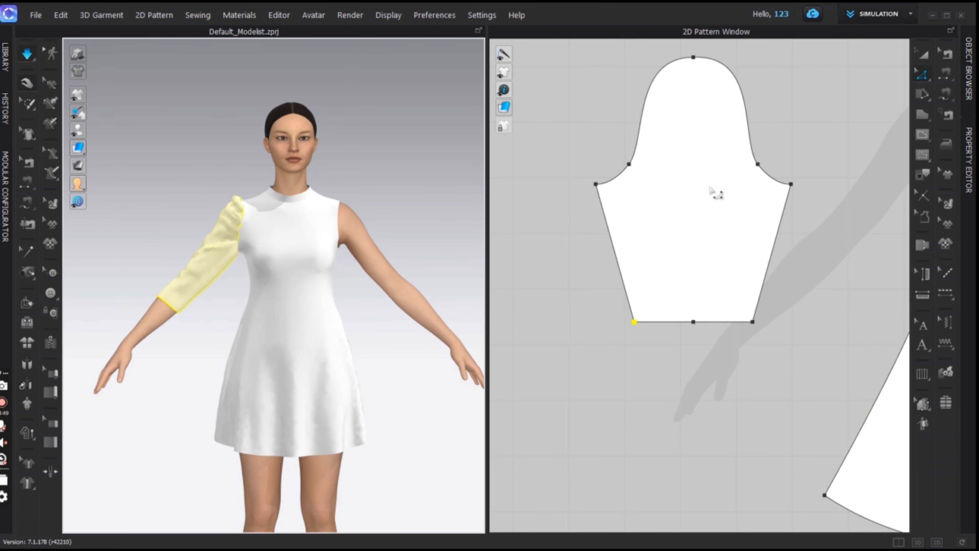
- Create a mirrored copy of the sleeve for the other arm and place it beside the original pattern
key("a")
scroll(732, 182, "down", 2)
right_click(690, 185)
left_click(794, 131)
left_click(570, 188)
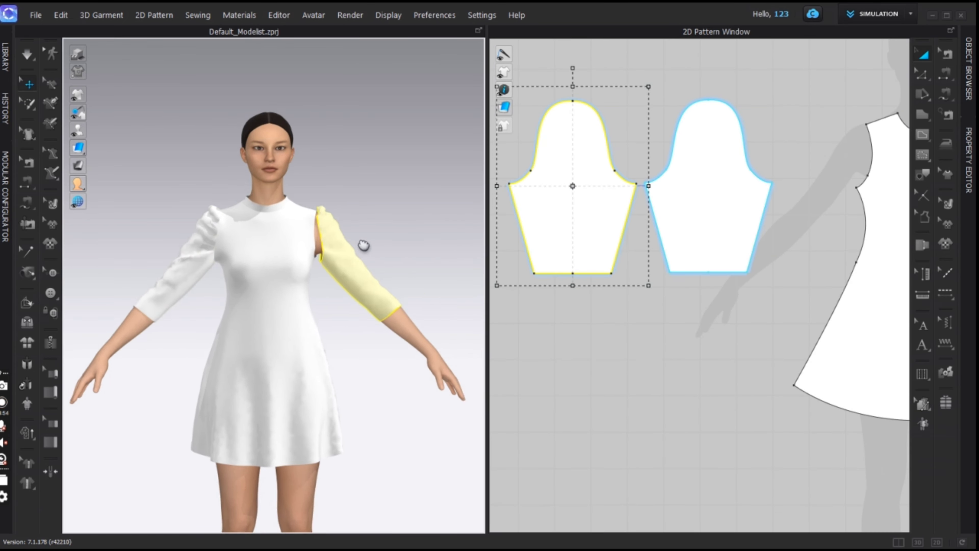
- Draw a horizontal internal line across the front bodice just above the armhole bases
scroll(364, 245, "up", 5)
key("b")
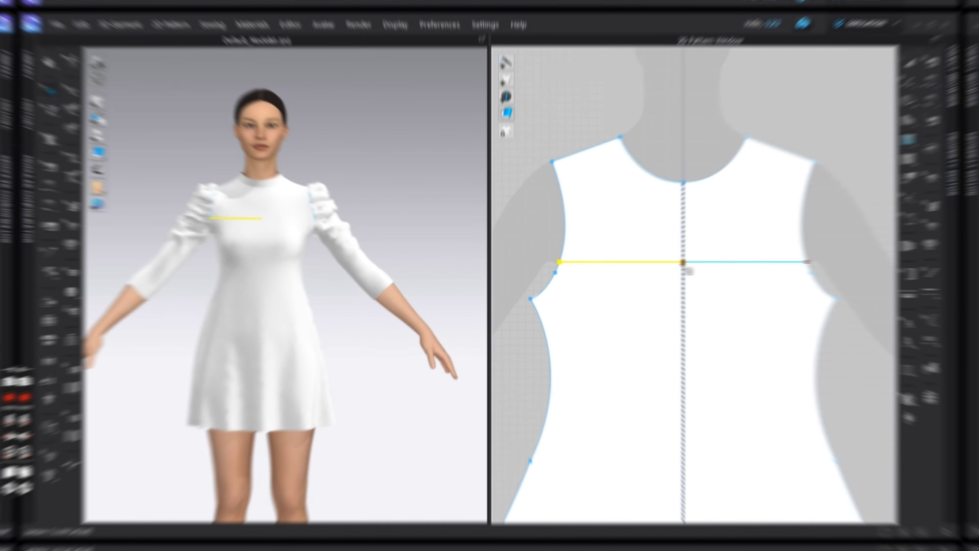
left_click(673, 258)
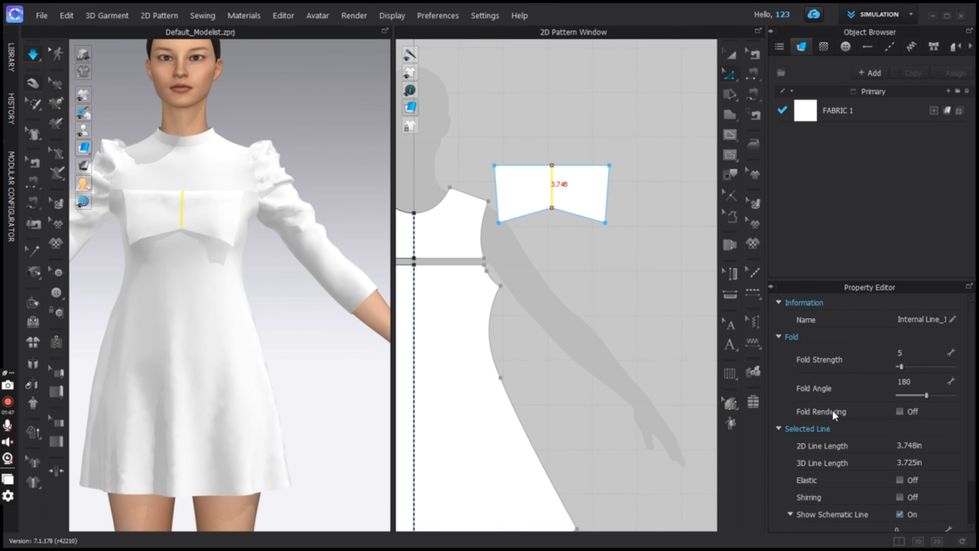
- Turn on elastic for the bow piece's centre line and set the bow's particle distance to 5 mm
left_click(900, 479)
scroll(780, 501, "down", 1)
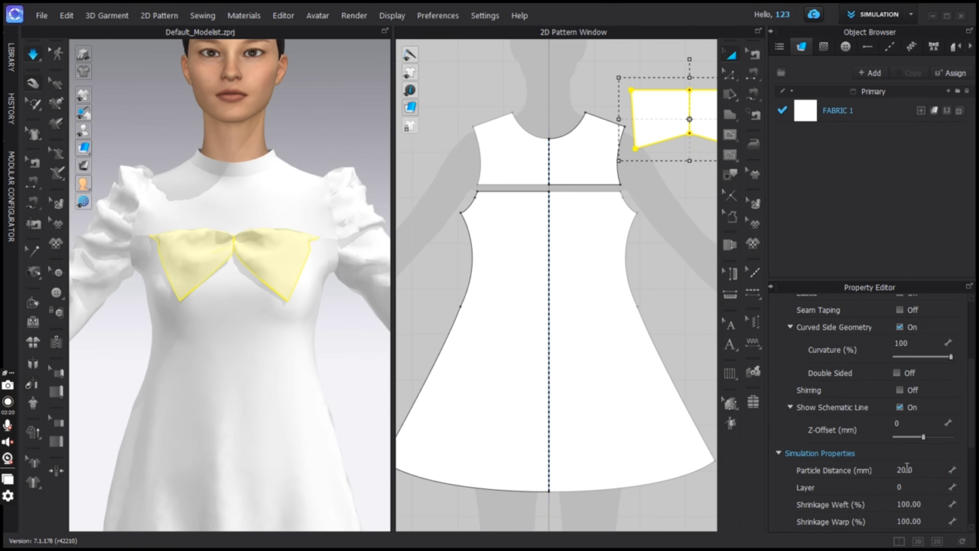
left_click(907, 469)
type("5")
key("Return")
- Simulate the bow and pull its fabric downward on the chest
key("space")
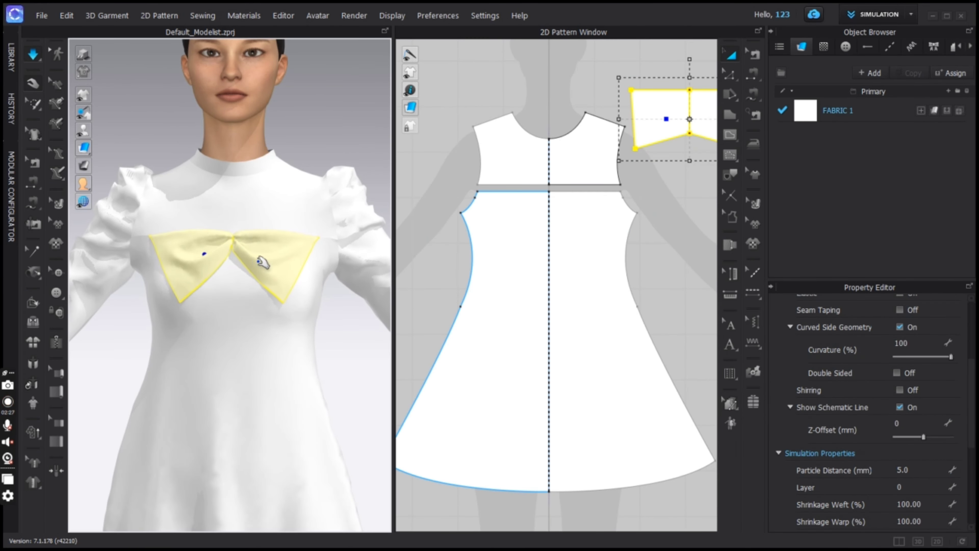
scroll(460, 225, "down", 3)
middle_click_drag(624, 164, 588, 164)
left_click_drag(257, 263, 256, 316)
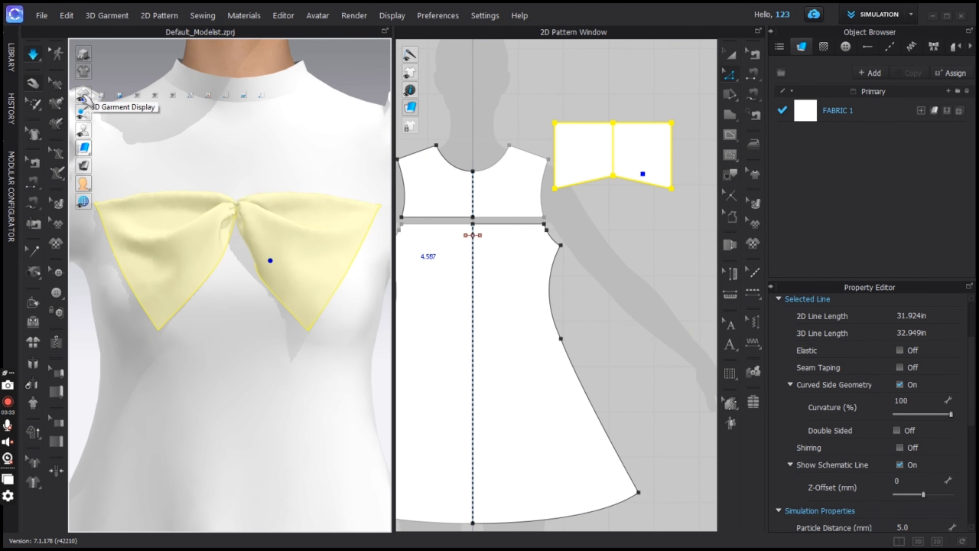
- Split the small square knot piece's horizontal edges at their midpoints and start sewing its top edge
scroll(407, 301, "up", 3)
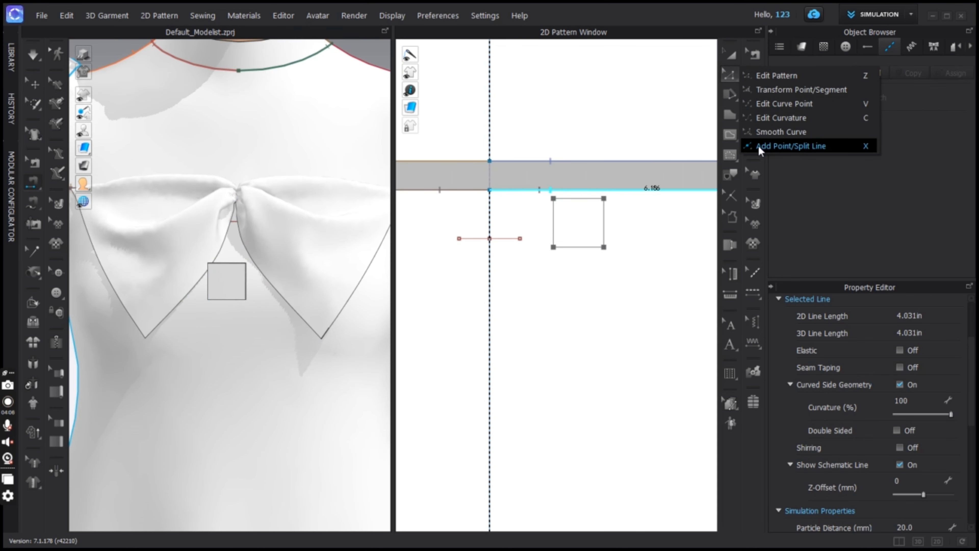
left_click(767, 145)
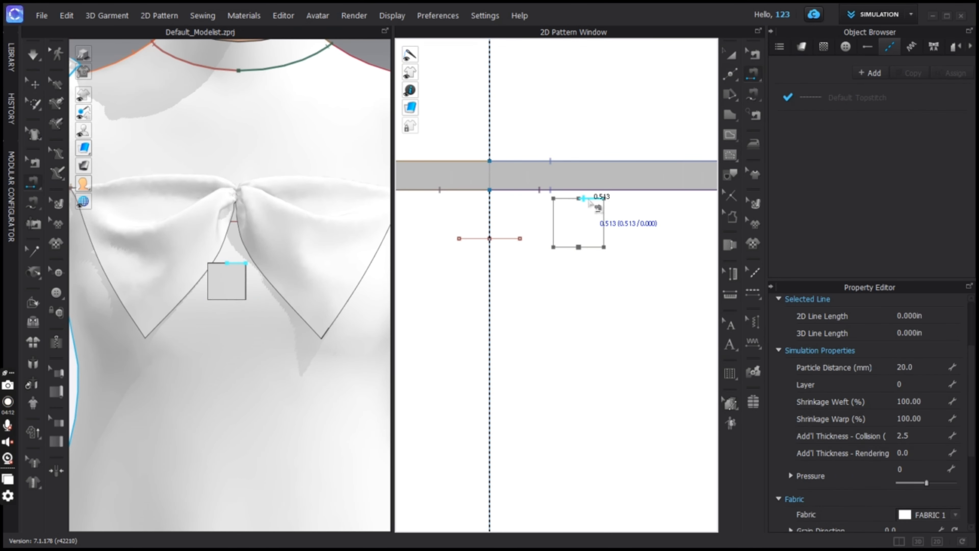
left_click(571, 199)
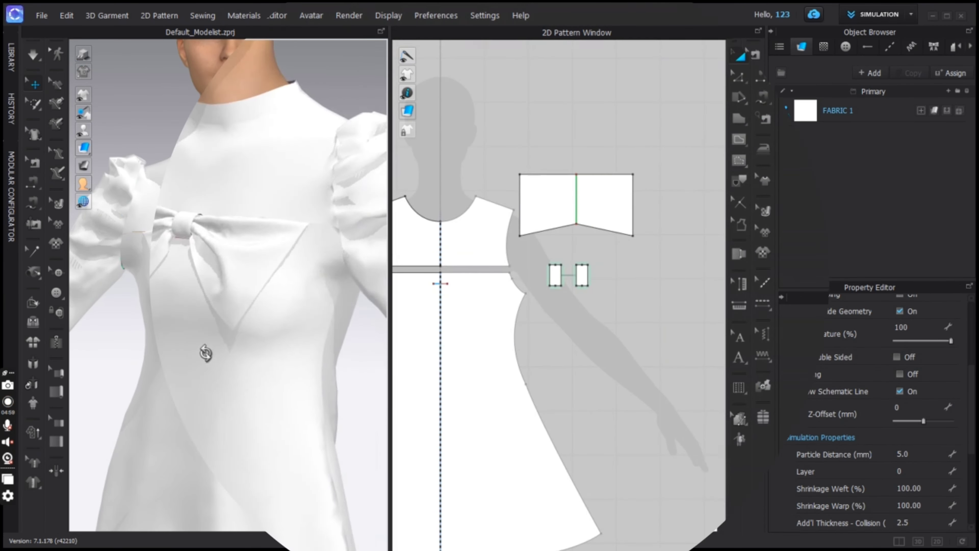
- Draw a tapered, pointed tail pattern below the bow, about 0.6 in wide at the top with sides about 7.9 in long
scroll(278, 347, "down", 8)
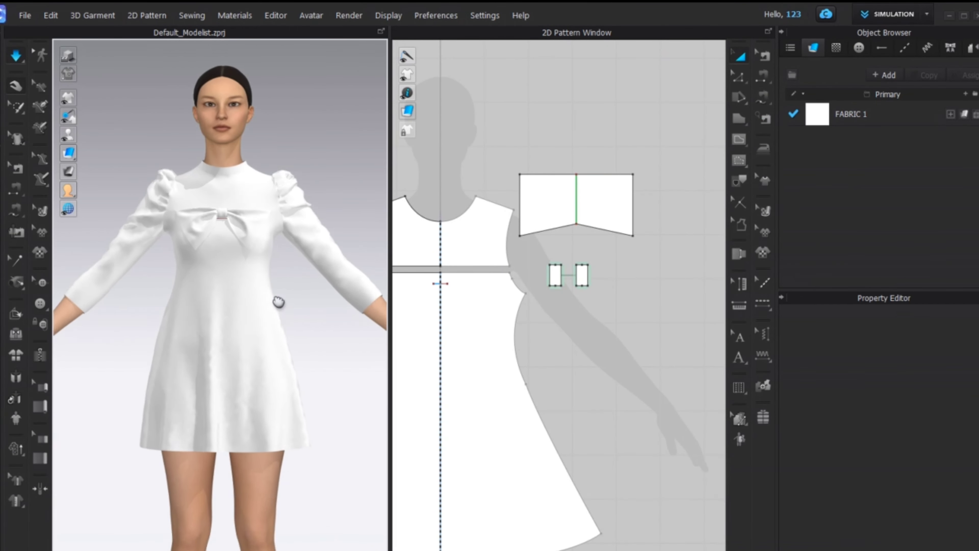
scroll(575, 318, "down", 5)
middle_click_drag(540, 349, 565, 286)
scroll(565, 287, "up", 3)
middle_click_drag(596, 237, 592, 248)
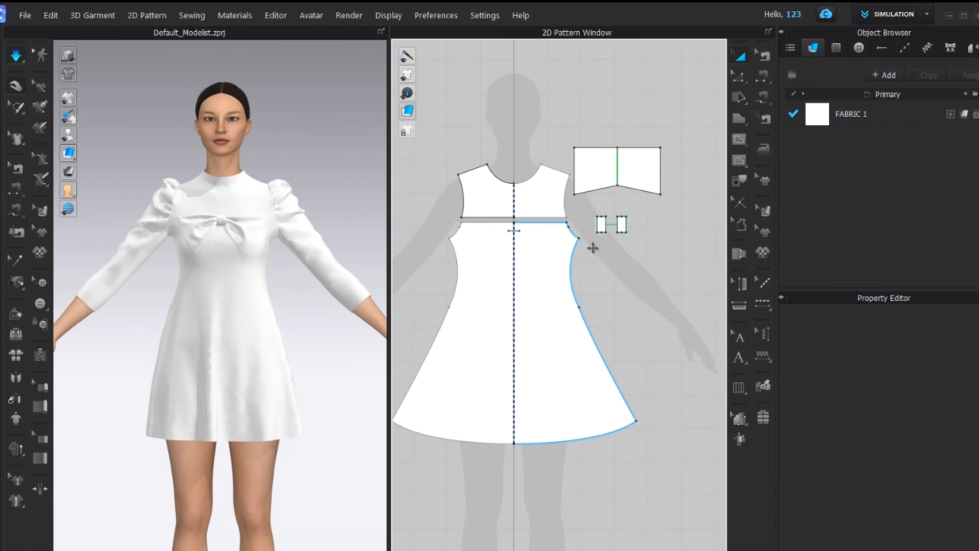
scroll(558, 247, "up", 3)
scroll(555, 218, "up", 3)
scroll(498, 225, "up", 4)
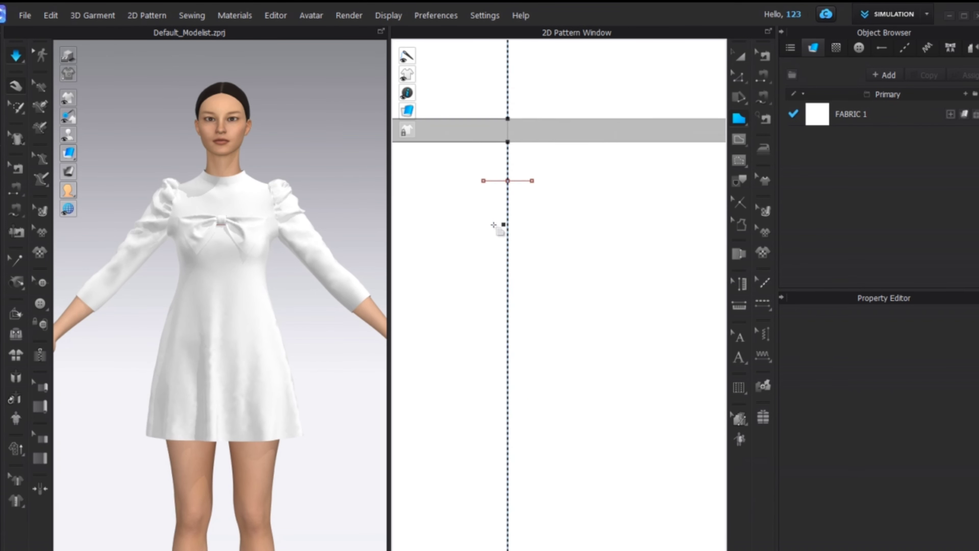
scroll(511, 185, "down", 5)
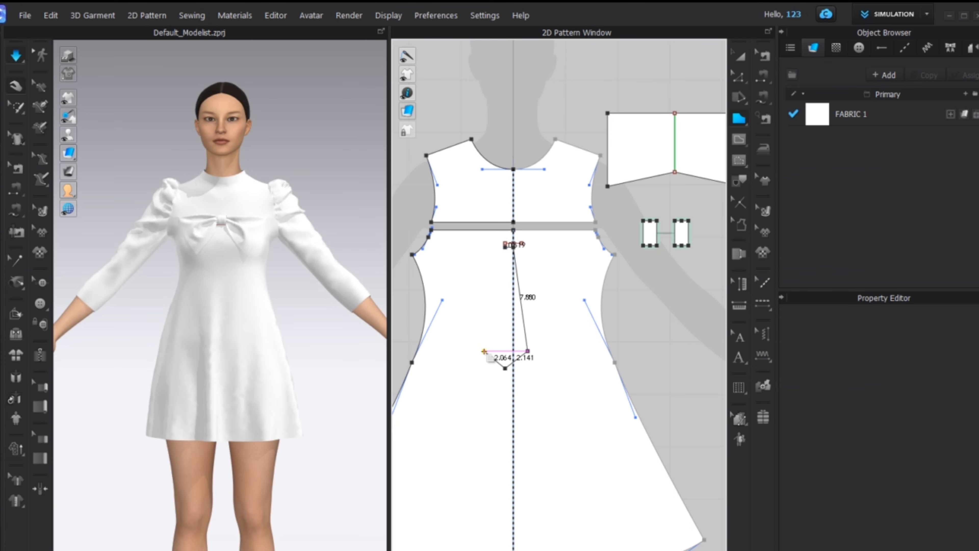
scroll(505, 257, "up", 5)
left_click(506, 223)
left_click(534, 223)
scroll(540, 270, "down", 6)
middle_click_drag(539, 270, 489, 184)
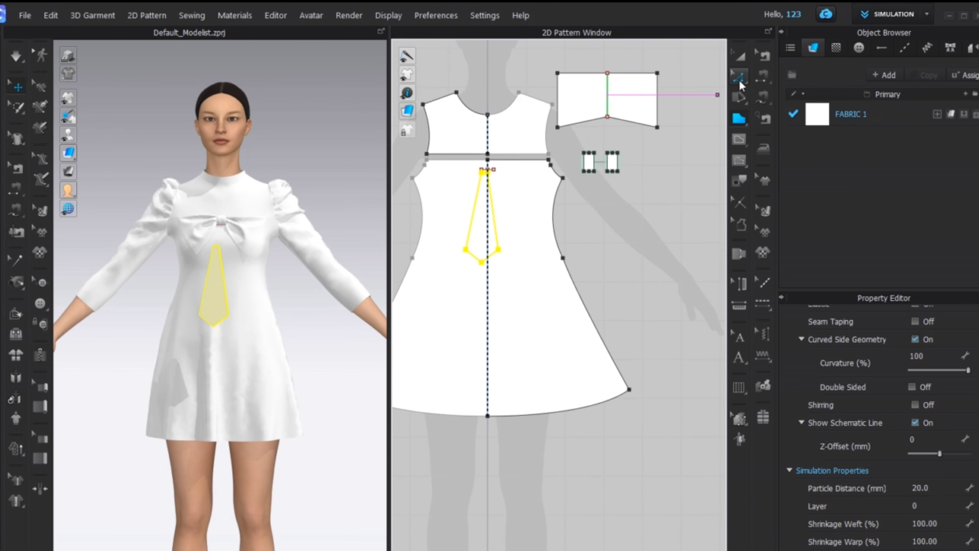
- Adjust the position of the tail pattern's bottom tip to even out its point
left_click(739, 79)
scroll(441, 253, "up", 4)
left_click(509, 261)
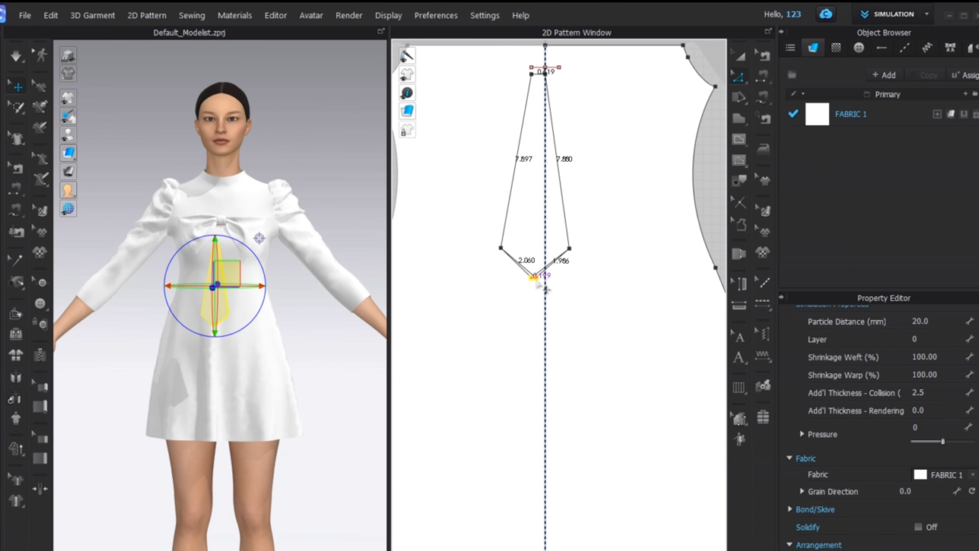
scroll(582, 266, "down", 4)
- Sew the tail's top edge to the left half of the short internal line under the bow
scroll(542, 202, "up", 10)
left_click(545, 239)
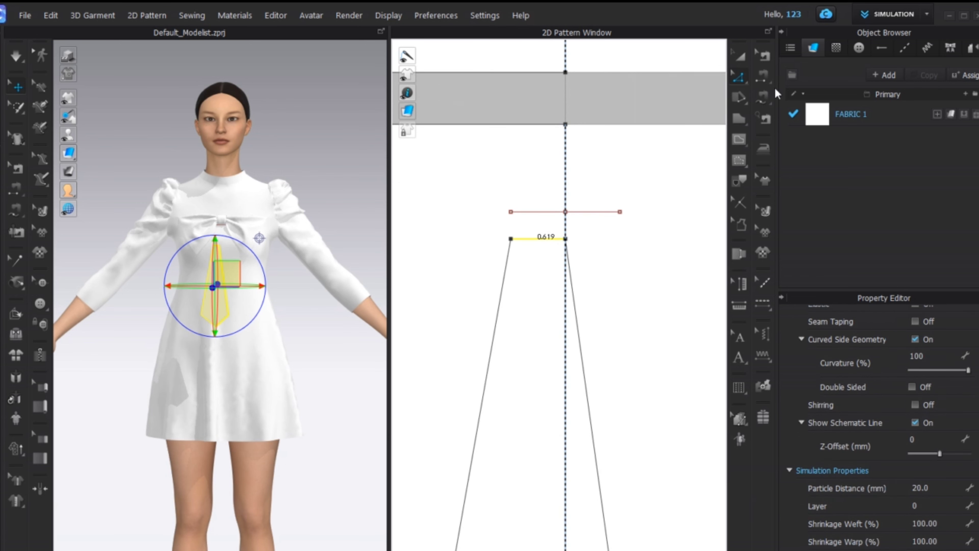
left_click(763, 77)
left_click(550, 241)
left_click(551, 214)
scroll(584, 237, "down", 4)
- Move the tail away from the centre line and place a mirrored copy on the other side
left_click(740, 56)
scroll(512, 304, "down", 4)
middle_click_drag(513, 307, 505, 219)
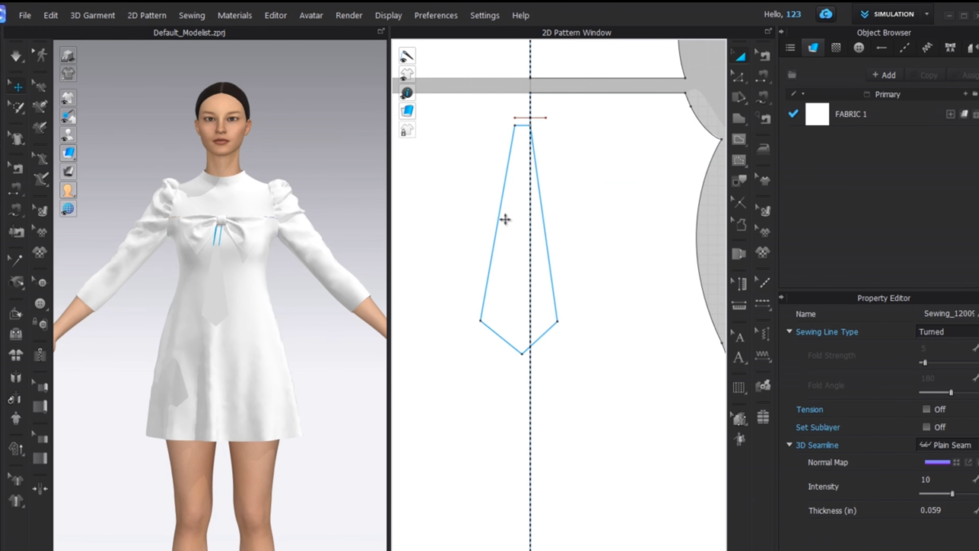
left_click_drag(505, 221, 465, 228)
scroll(467, 233, "down", 3)
right_click(469, 232)
left_click(524, 167)
left_click(551, 249)
- Sew the second tail's top edge to the right half of the short internal line under the bow
left_click(763, 78)
scroll(565, 161, "up", 4)
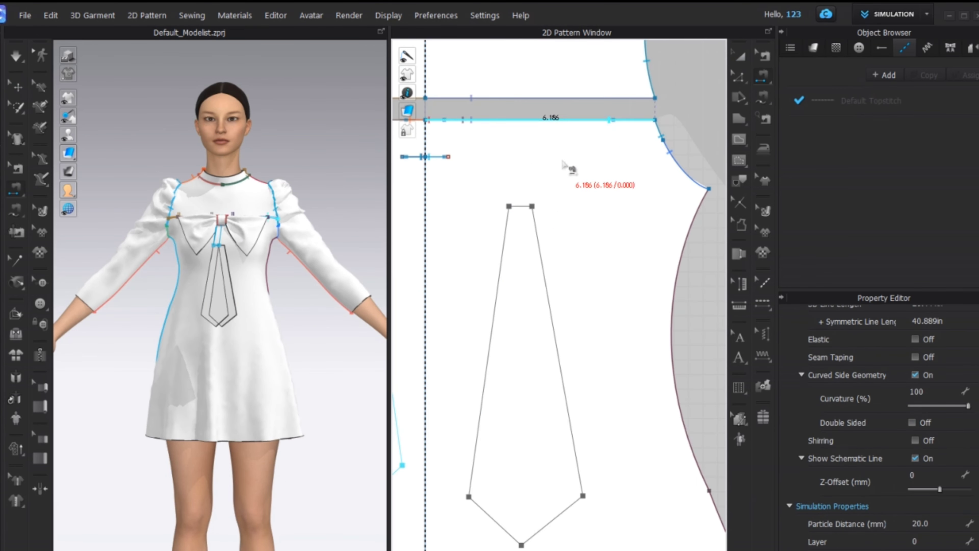
left_click(526, 206)
left_click(444, 166)
scroll(563, 209, "up", 4)
middle_click_drag(467, 219, 582, 212)
scroll(256, 259, "up", 4)
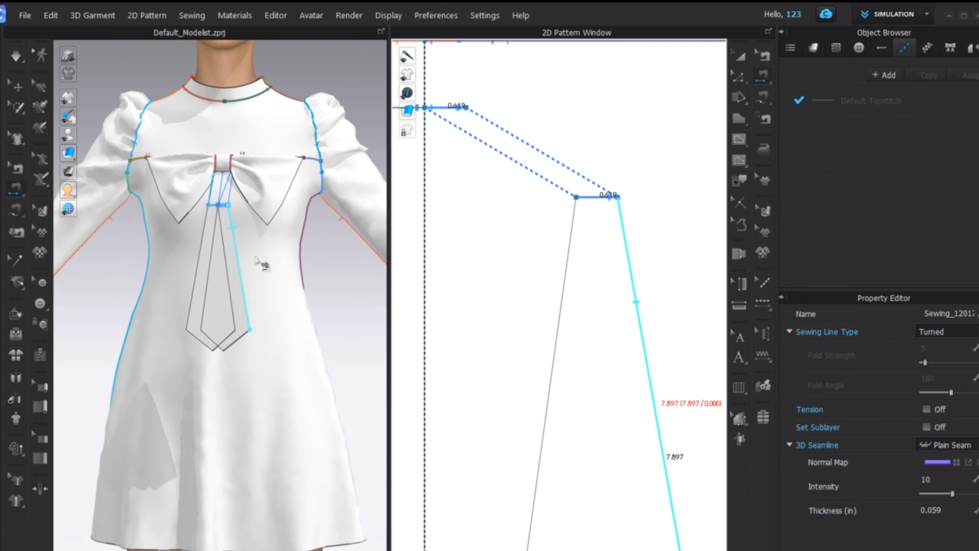
- Set the tail pattern's particle distance to 5 mm and simulate both tails on the dress
left_click(740, 57)
scroll(599, 231, "down", 4)
left_click(598, 233)
scroll(935, 447, "down", 3)
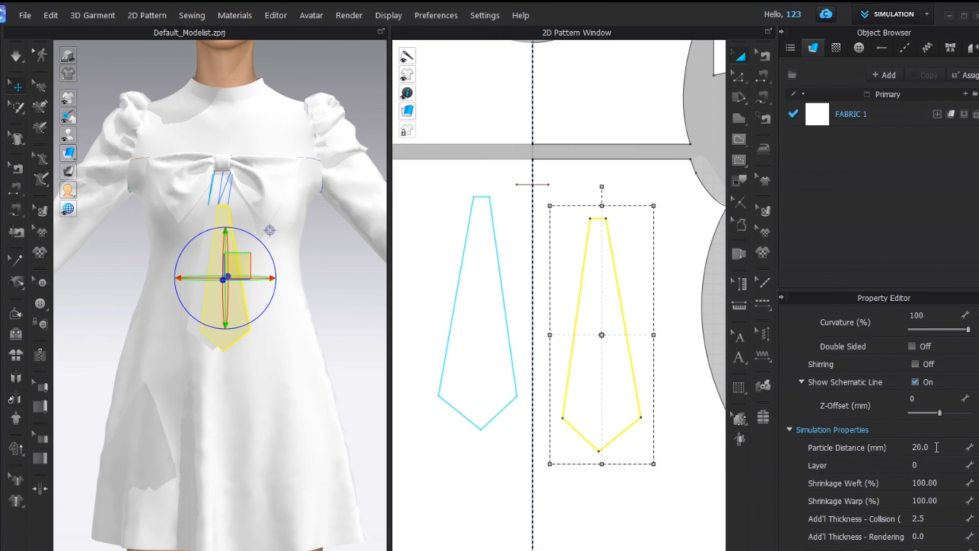
key("space")
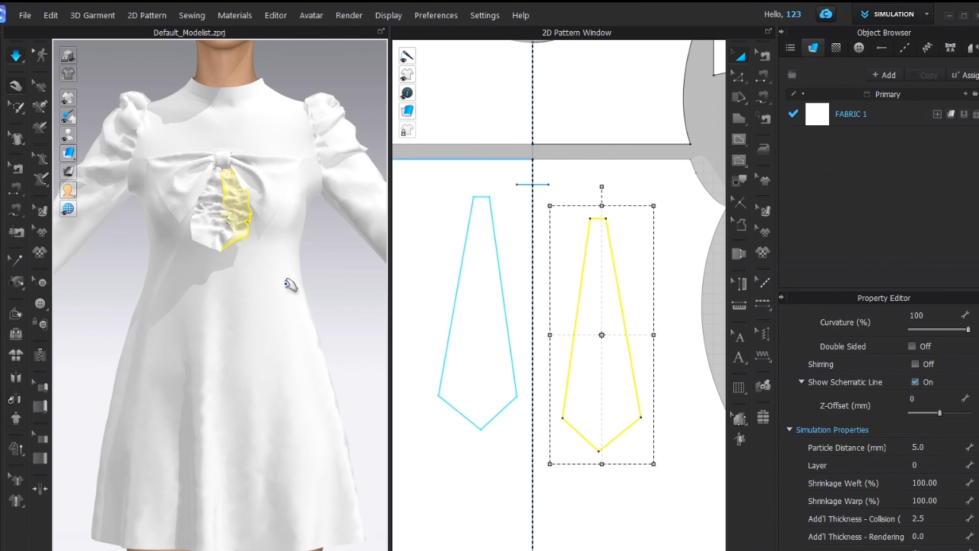
- Draw two horizontal internal lines across the back pattern, one across the upper back and one about 14 in long near the armhole bases
right_click_drag(291, 307, 131, 285)
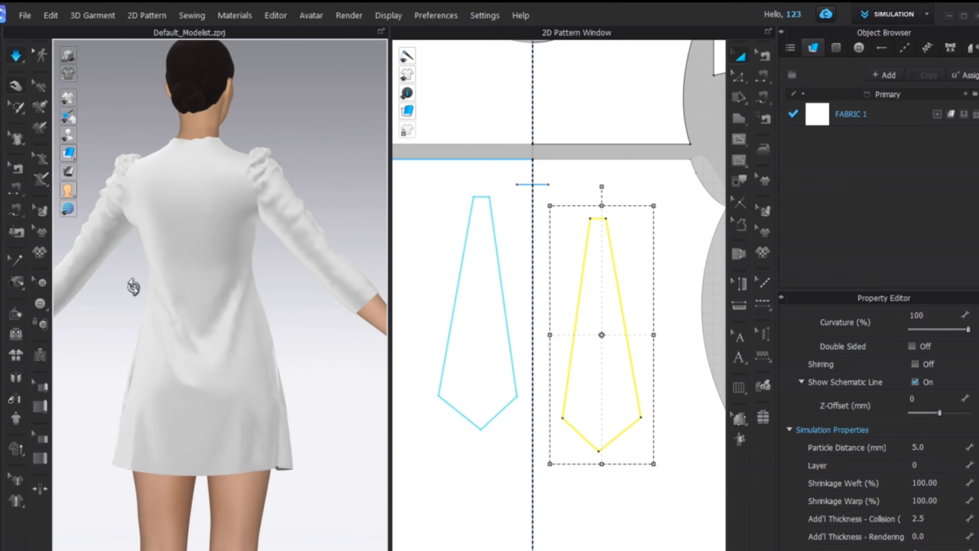
scroll(459, 266, "down", 6)
scroll(538, 269, "up", 3)
scroll(538, 269, "up", 4)
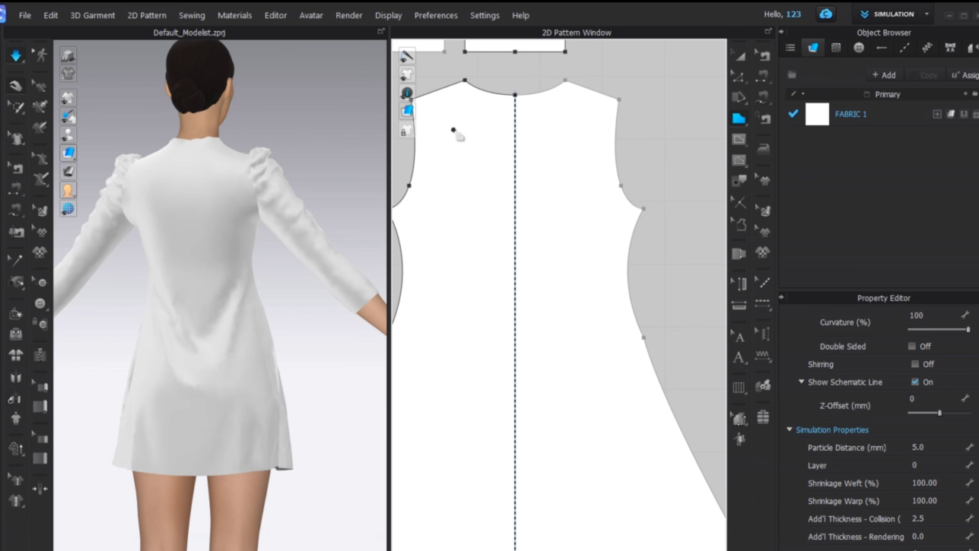
scroll(458, 143, "down", 1)
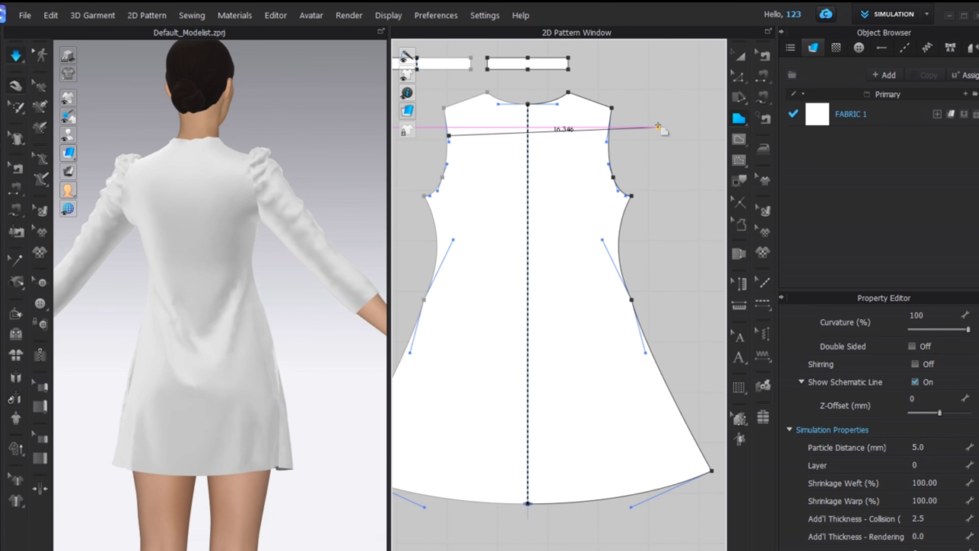
left_click(738, 138)
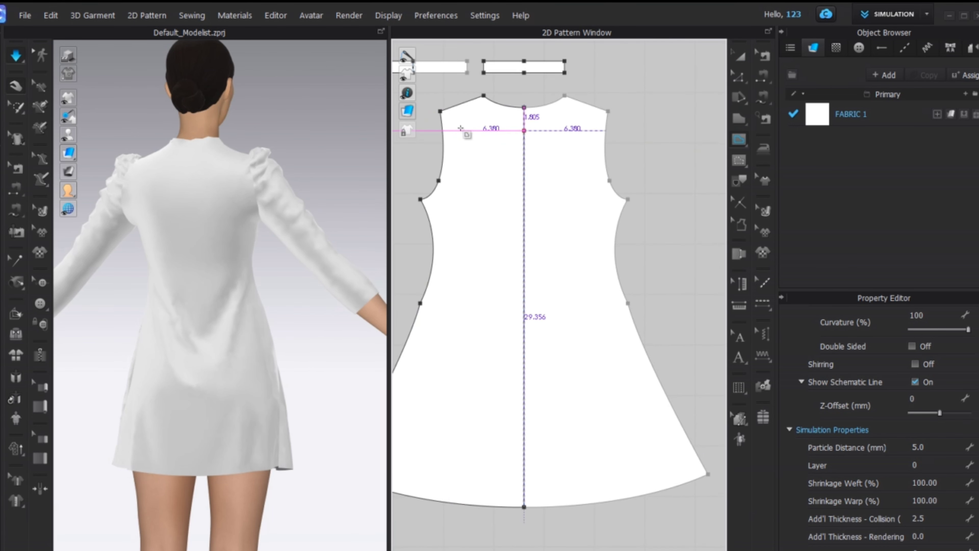
left_click(526, 131)
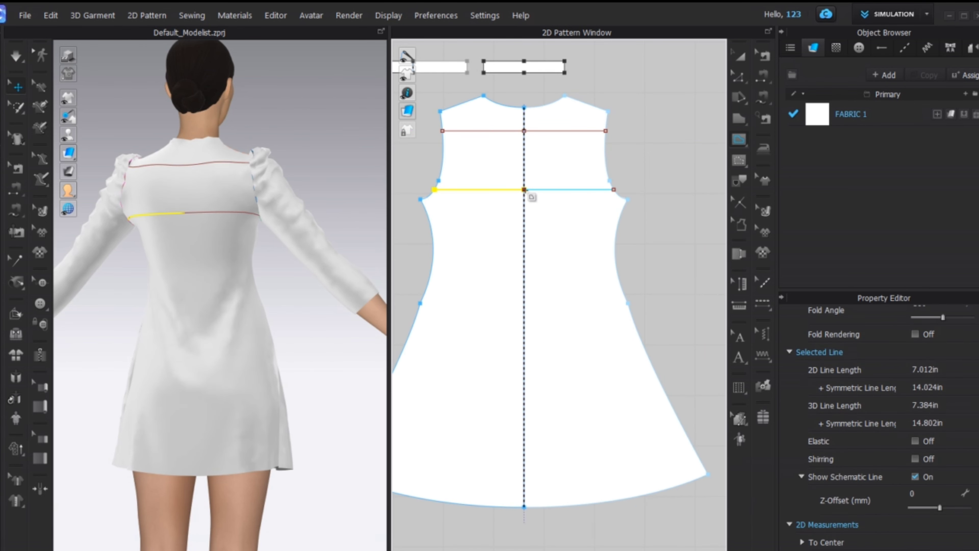
- Cut and sew the back pattern along both horizontal internal lines
right_click(491, 189)
left_click(545, 363)
left_click(509, 127)
right_click(510, 127)
left_click(551, 323)
scroll(467, 255, "down", 5)
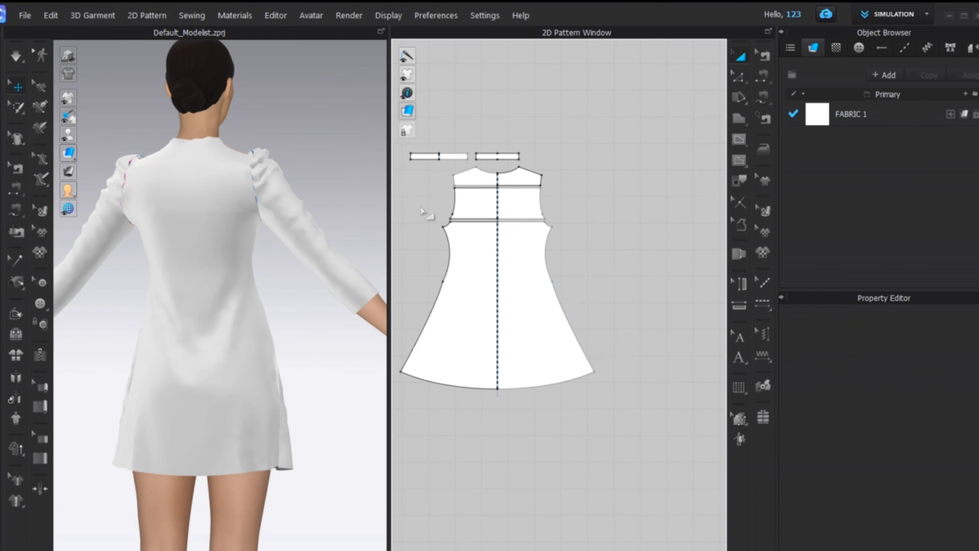
- Move the middle back panel clear of the other back pieces and remove the symmetry between its halves
left_click_drag(518, 206, 629, 197)
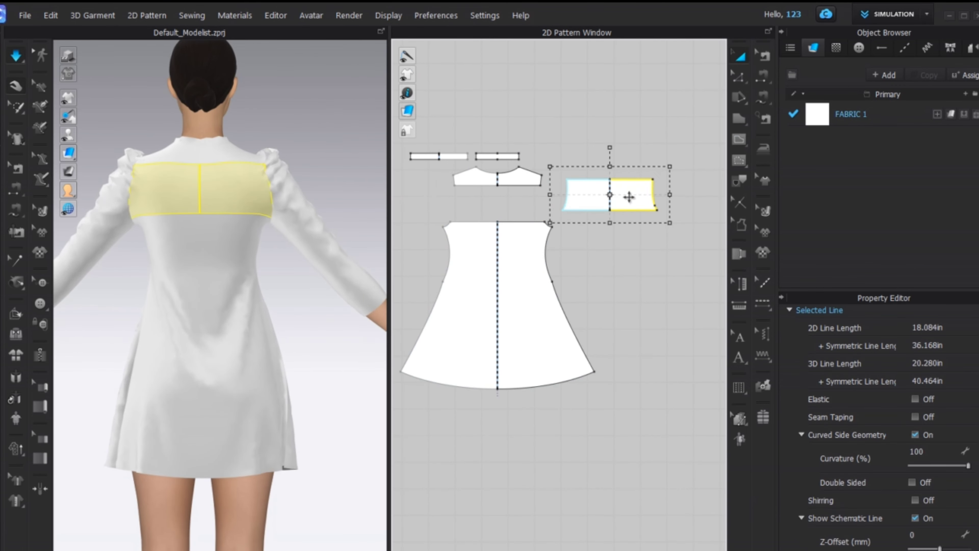
right_click(629, 197)
left_click(661, 287)
- Draw a vertical internal line down the centre of the middle back panel and turn on elastic for it
scroll(531, 243, "up", 5)
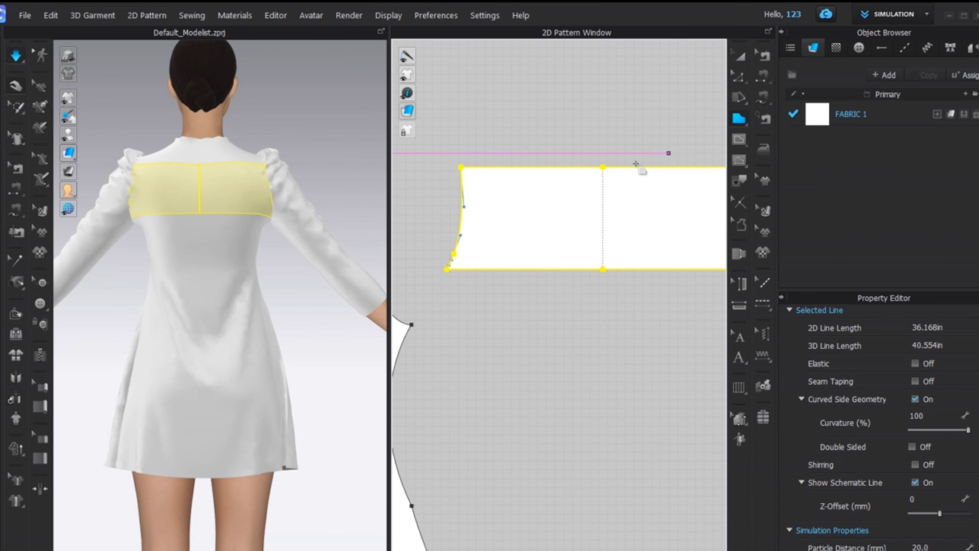
double_click(604, 268)
scroll(607, 222, "down", 2)
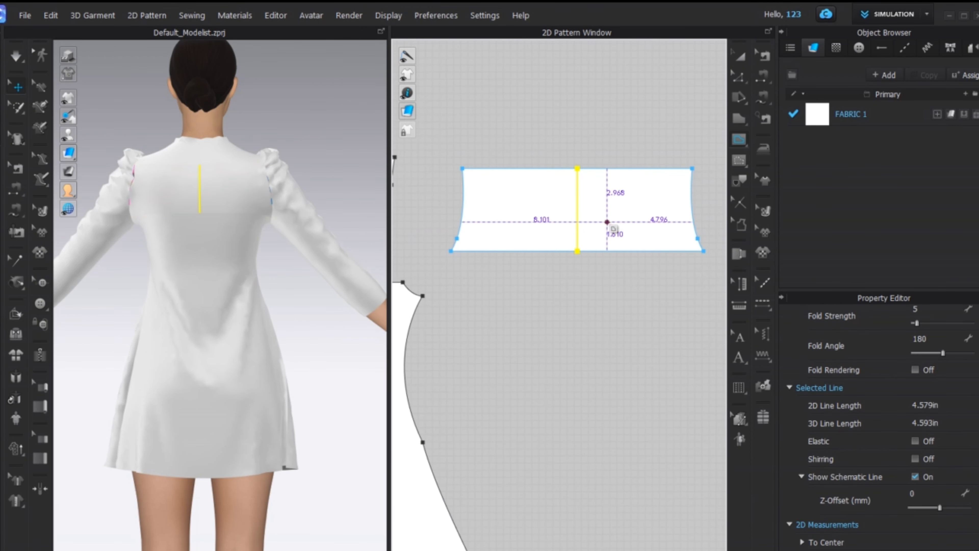
left_click(915, 441)
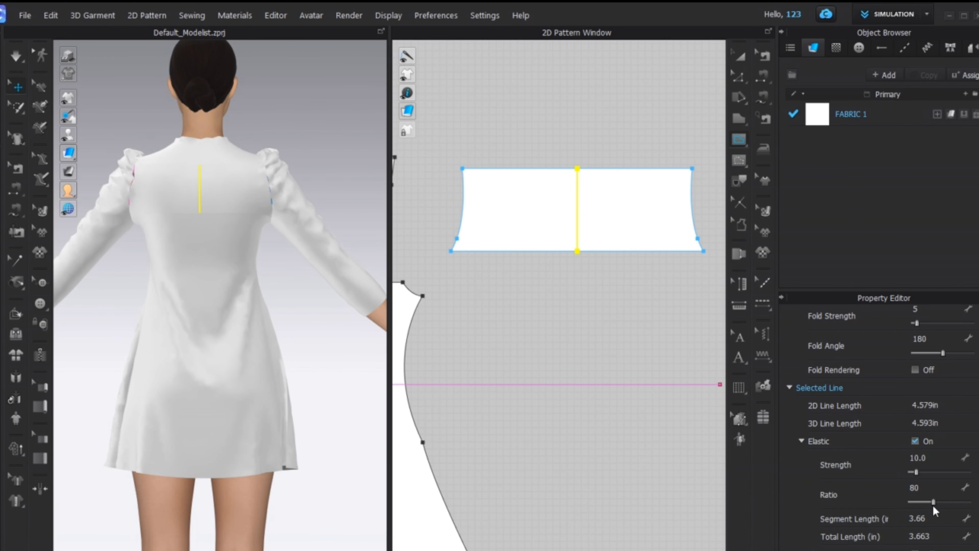
- Set the elastic ratio of the middle back panel's centre line to 20 and simulate the gather
key("space")
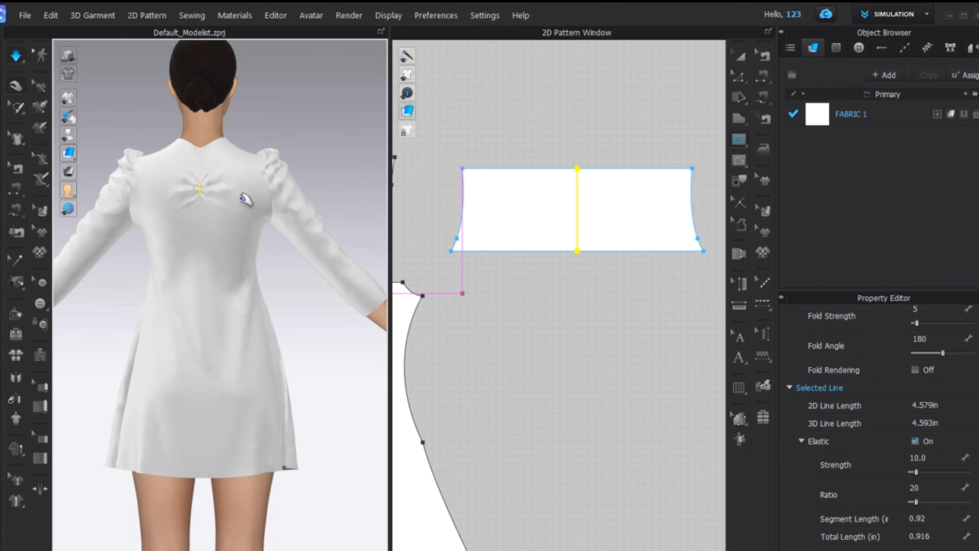
- Delete the seams along the upper and lower edges of the middle back panel and simulate the garment
left_click(763, 57)
left_click(623, 169)
key("Delete")
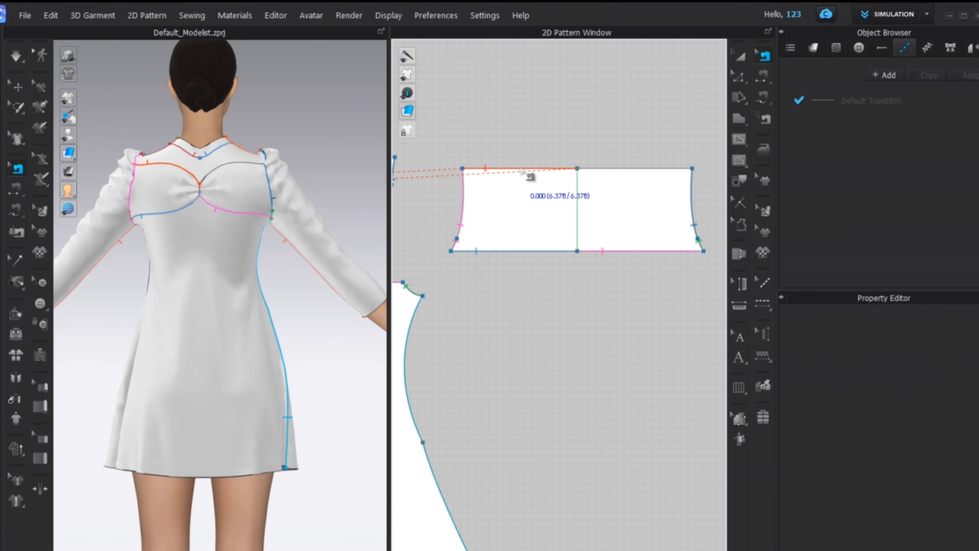
left_click(521, 168)
key("Delete")
left_click(526, 251)
key("Delete")
left_click(659, 252)
key("Delete")
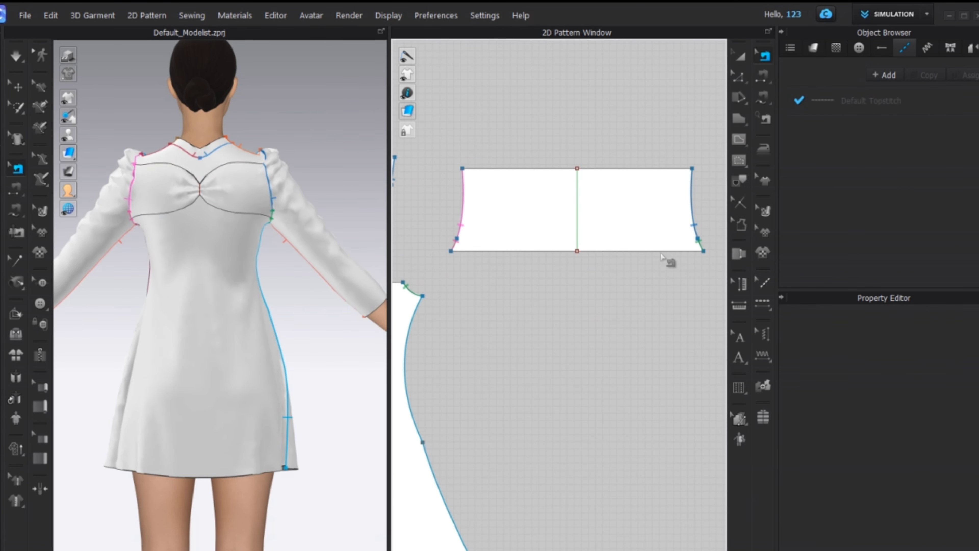
key("space")
left_click(212, 247)
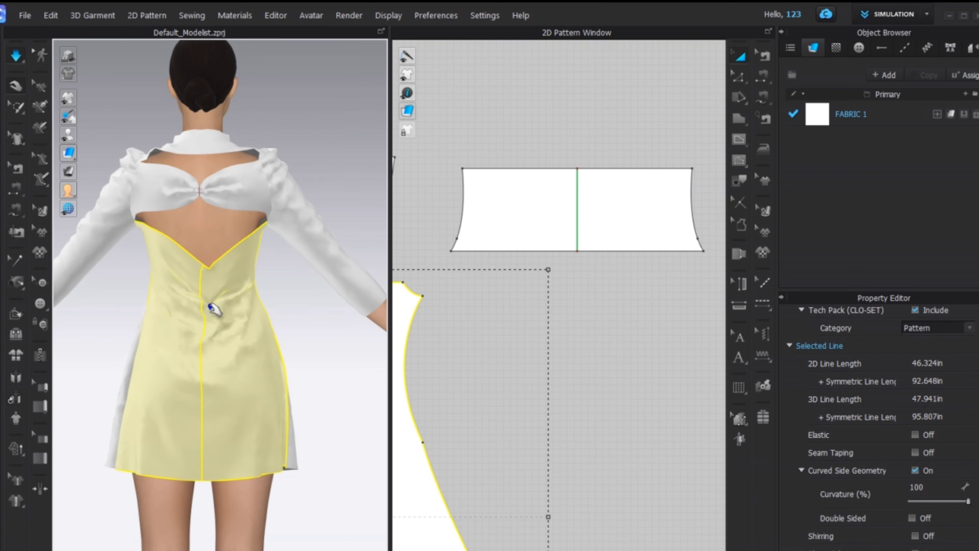
- Change the particle distance of the upper back yoke piece
right_click_drag(187, 365, 249, 331)
left_click(207, 153)
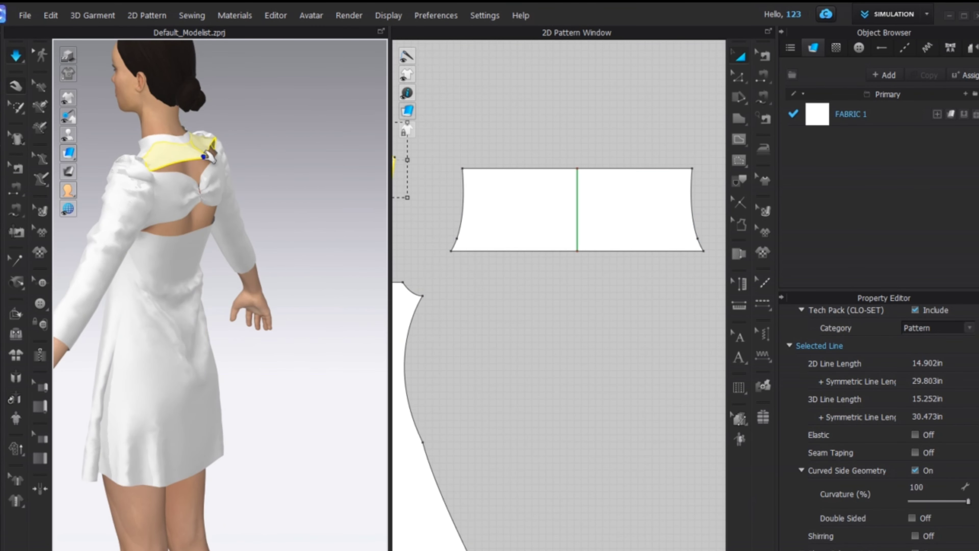
right_click_drag(187, 147, 117, 148)
scroll(540, 205, "down", 4)
scroll(513, 201, "up", 3)
middle_click_drag(513, 200, 674, 235)
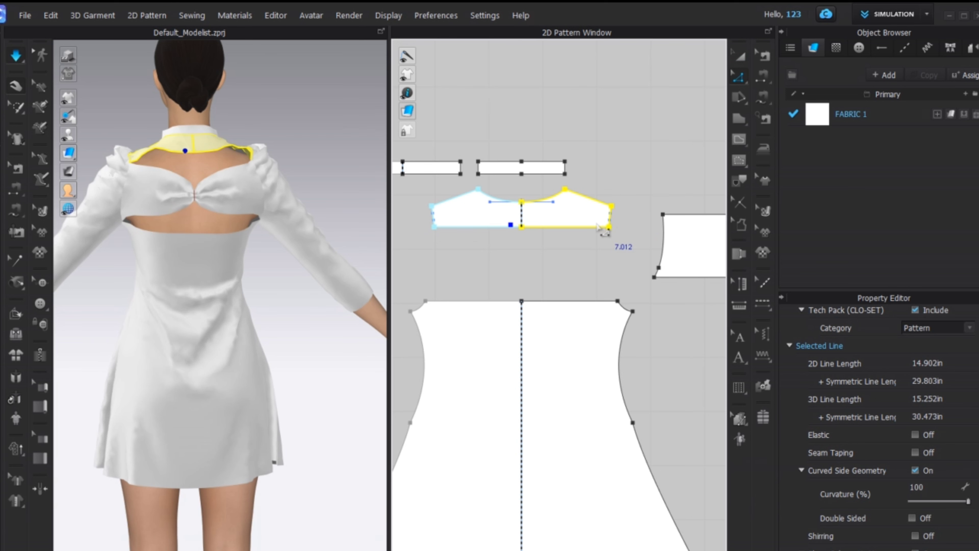
scroll(928, 520, "down", 2)
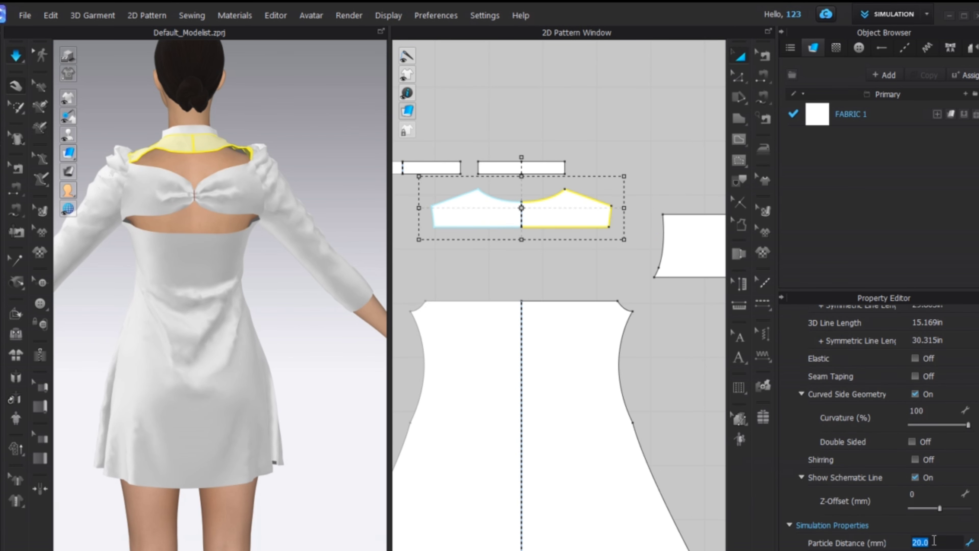
key("Return")
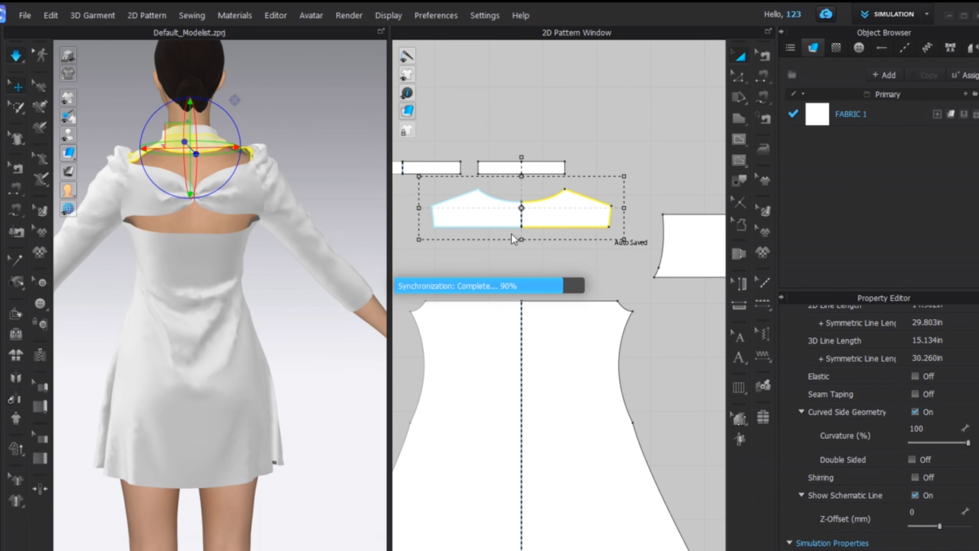
- Set the middle back panel's particle distance to 5 mm and simulate the gathered back
scroll(512, 234, "down", 3)
scroll(531, 237, "up", 3)
left_click(538, 212)
double_click(929, 506)
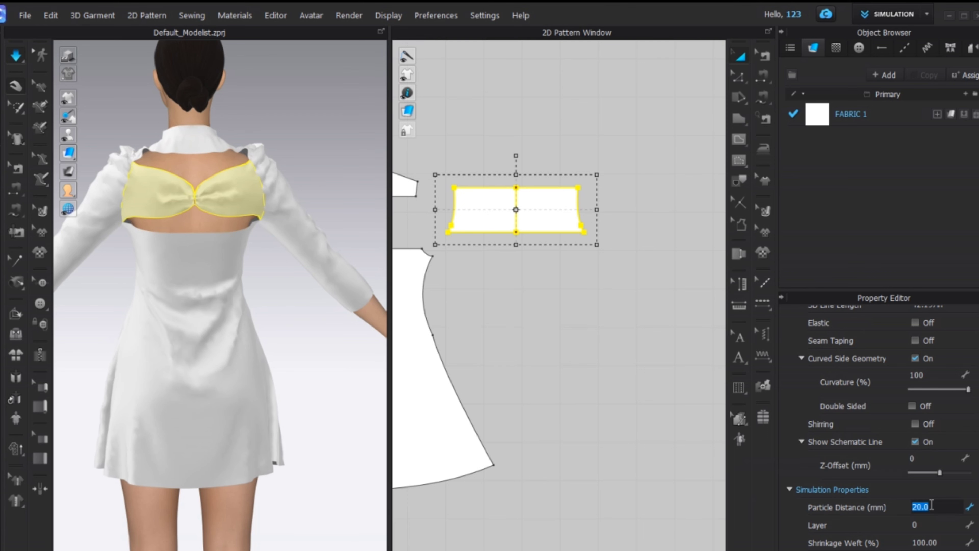
key("space")
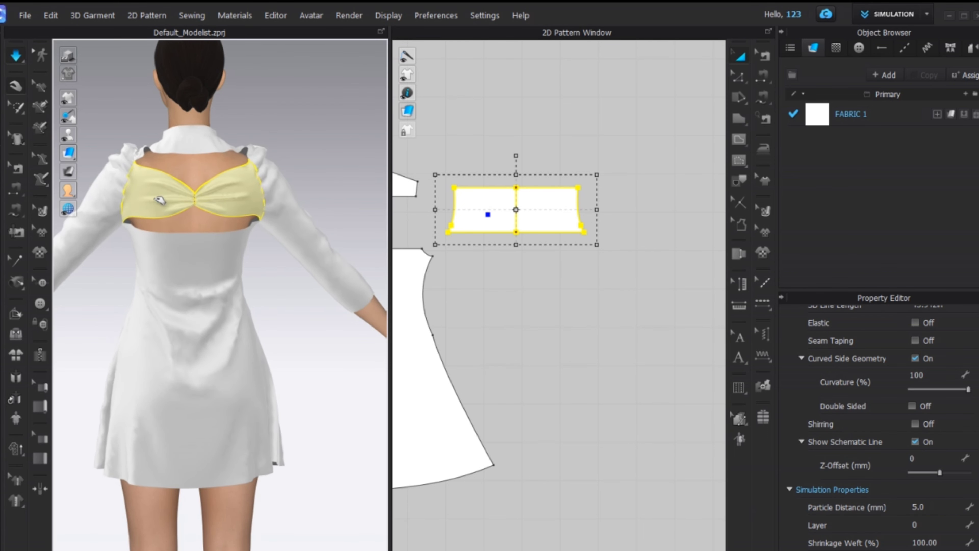
left_click(207, 275)
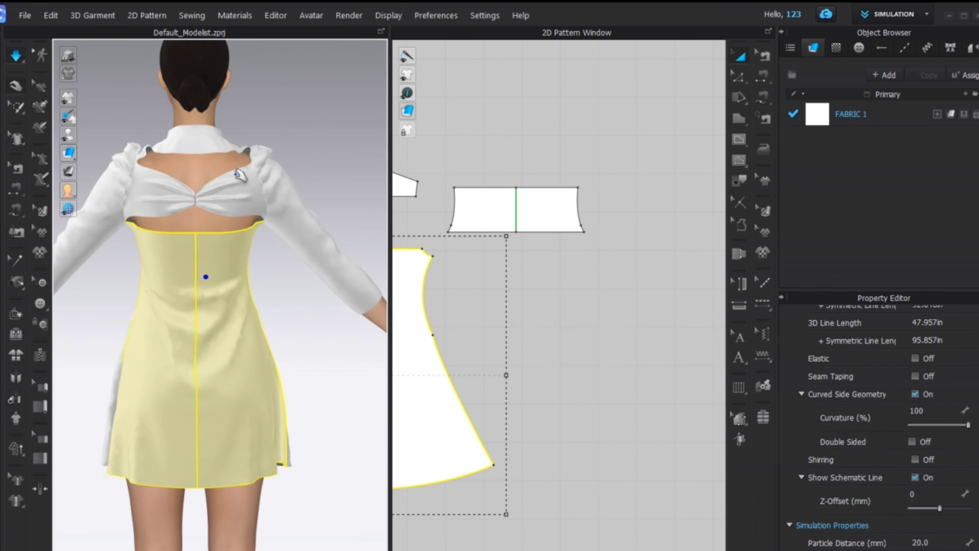
scroll(239, 175, "up", 2)
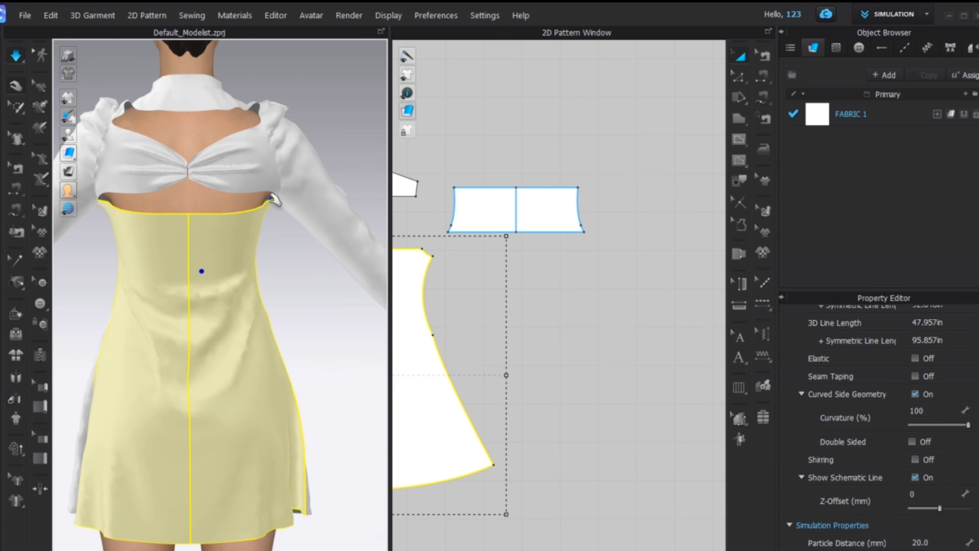
key("space")
- Draw a small upright rectangle pattern about 1.1 by 2.2 in beside the bow's small knot pieces
scroll(467, 219, "down", 4)
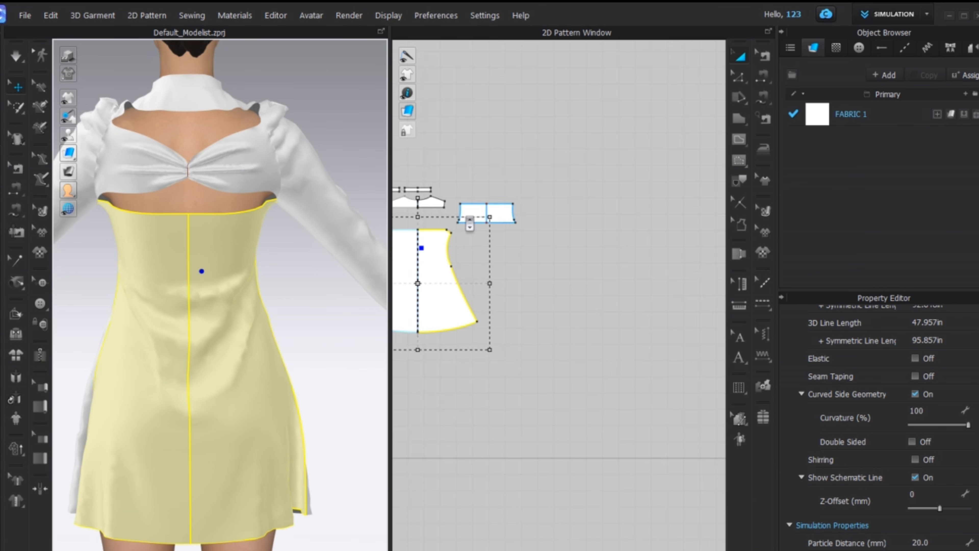
mouse_move(467, 219)
middle_mouse_down()
mouse_move(609, 220)
mouse_move(525, 236)
mouse_move(614, 222)
mouse_move(481, 224)
middle_mouse_up()
scroll(609, 220, "up", 4)
scroll(481, 224, "up", 2)
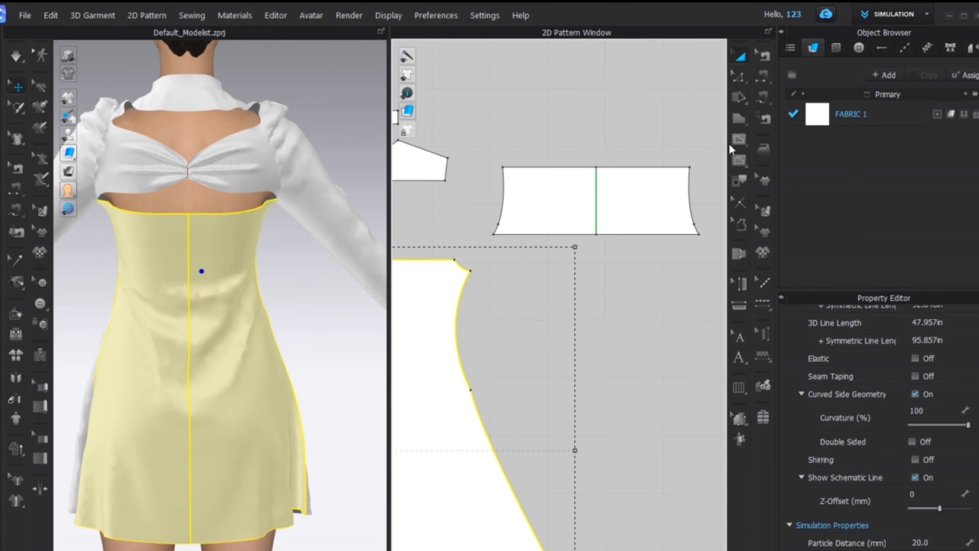
left_click(739, 118)
middle_click_drag(648, 221, 723, 219)
scroll(657, 221, "down", 5)
scroll(472, 235, "up", 3)
middle_click_drag(500, 248, 482, 241)
scroll(483, 240, "up", 1)
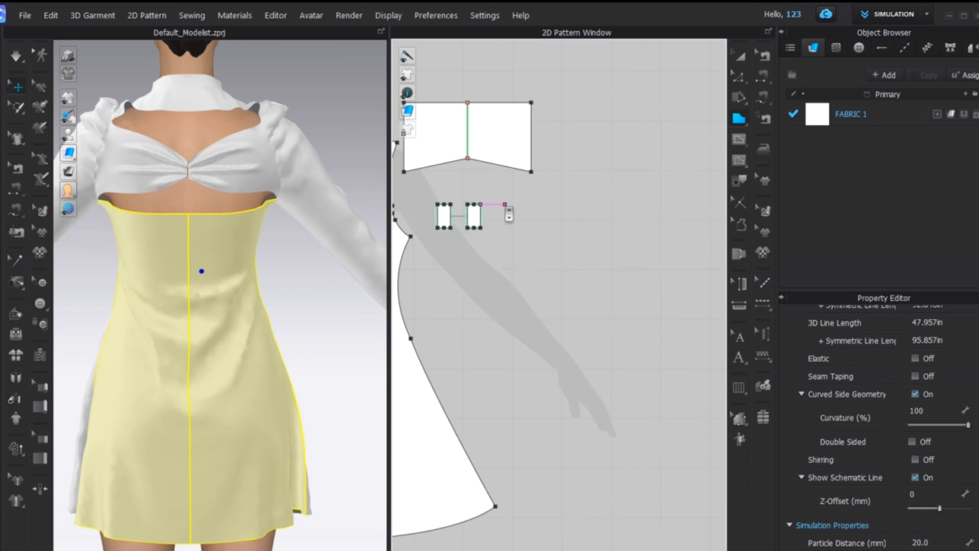
scroll(507, 212, "up", 2)
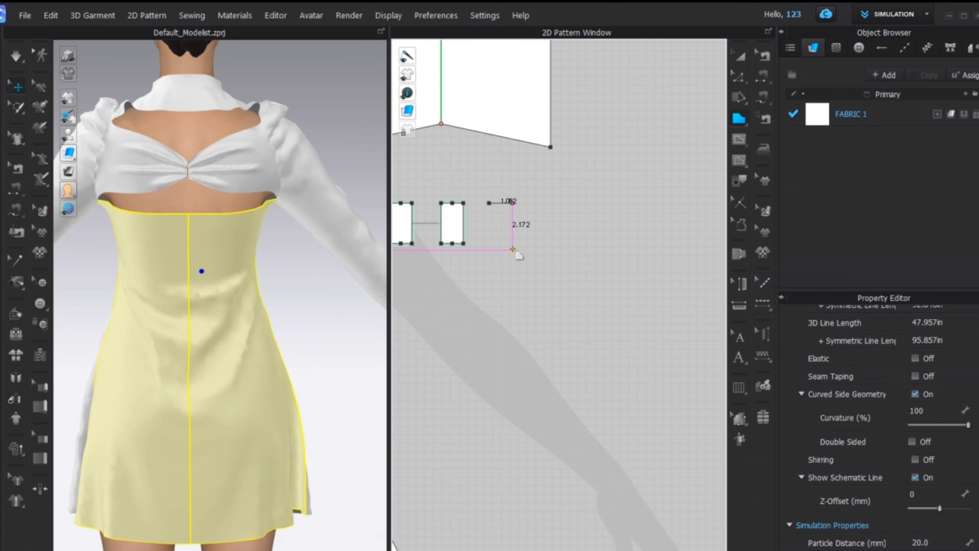
left_click(489, 249)
- Move the new small rectangle in 3D from beside the avatar to behind its back
key("2")
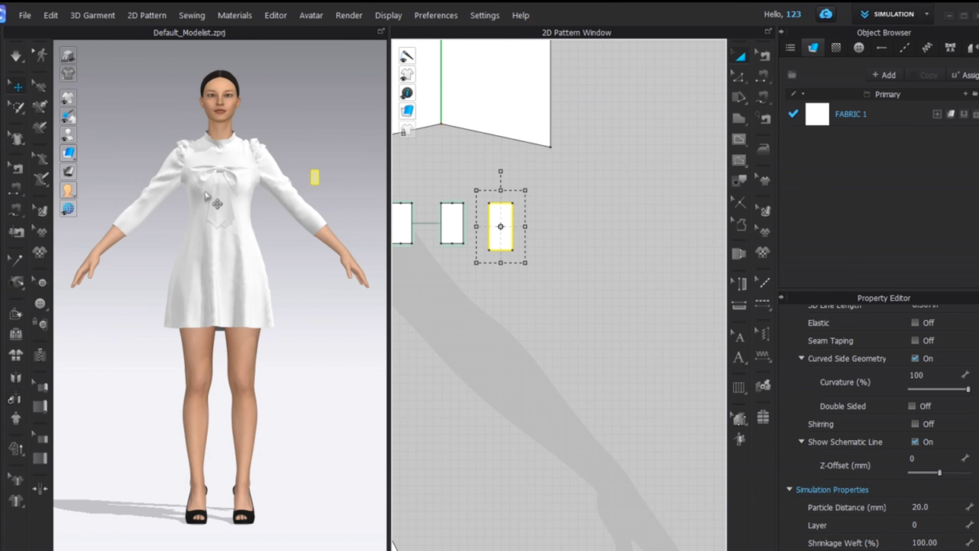
scroll(211, 195, "up", 3)
middle_click_drag(211, 196, 201, 316)
left_click_drag(358, 290, 242, 186)
right_click_drag(301, 245, 182, 247)
right_click_drag(131, 197, 114, 181)
left_click(125, 187)
scroll(104, 187, "up", 2)
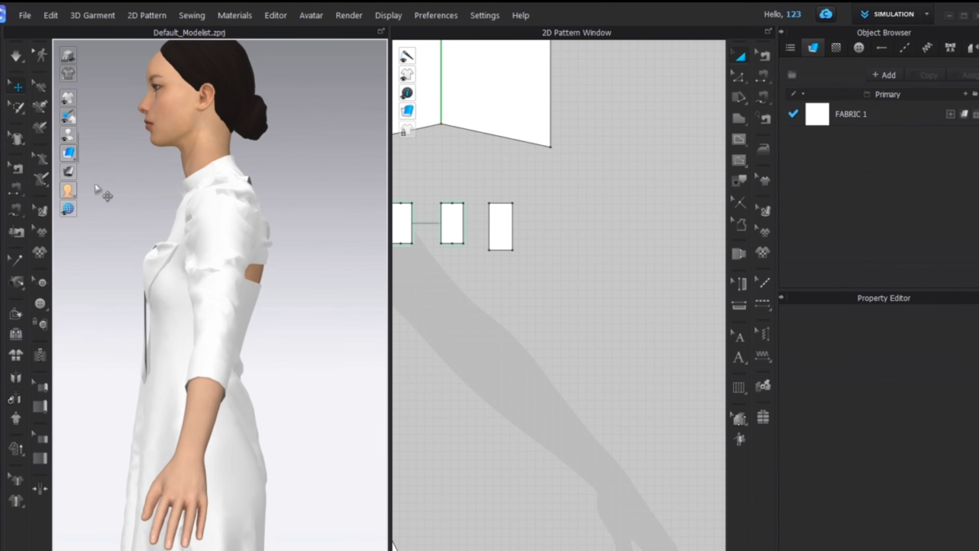
middle_click_drag(98, 185, 147, 251)
left_click(312, 266)
left_click_drag(312, 266, 333, 341)
- Position the small rectangle over the centre gather of the middle back panel
key("2")
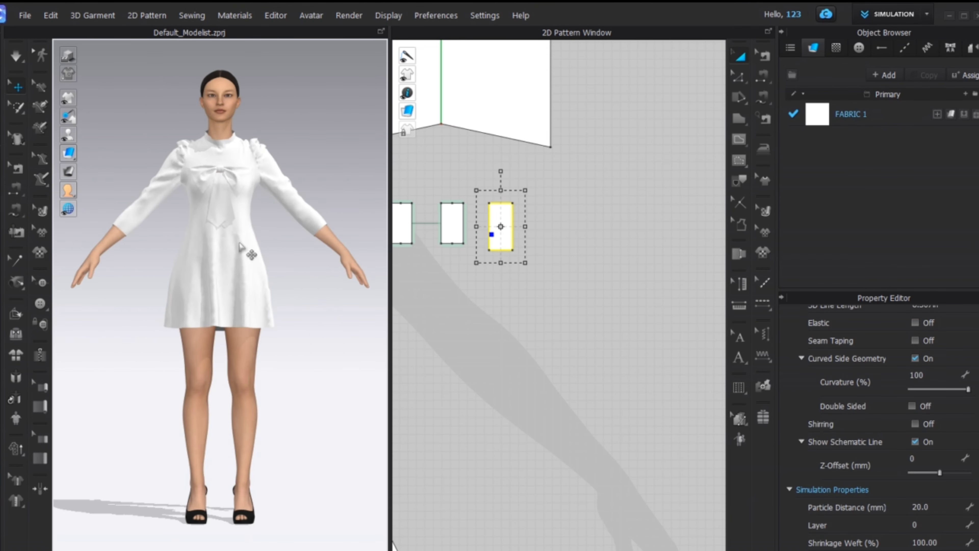
scroll(236, 239, "up", 3)
right_click_drag(350, 236, 233, 207)
scroll(222, 198, "up", 1)
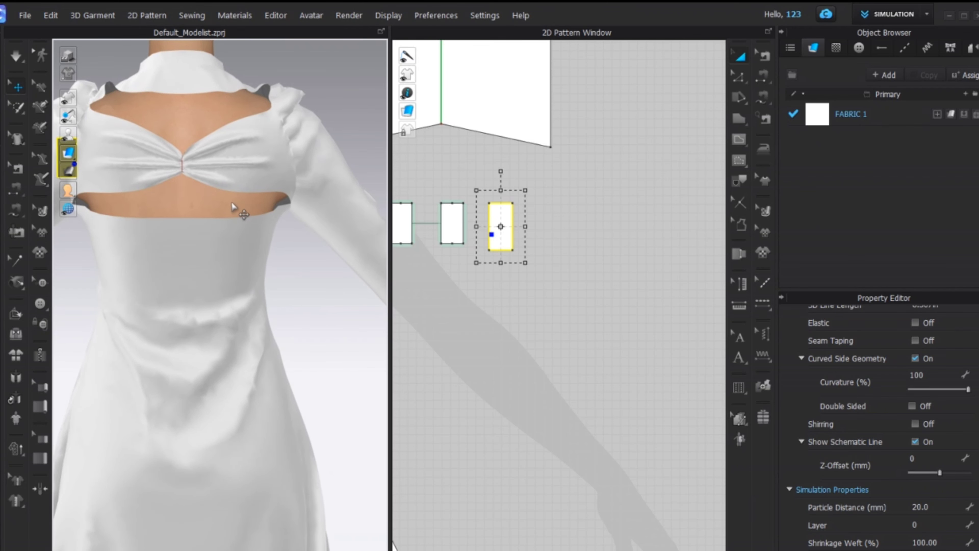
scroll(232, 207, "down", 3)
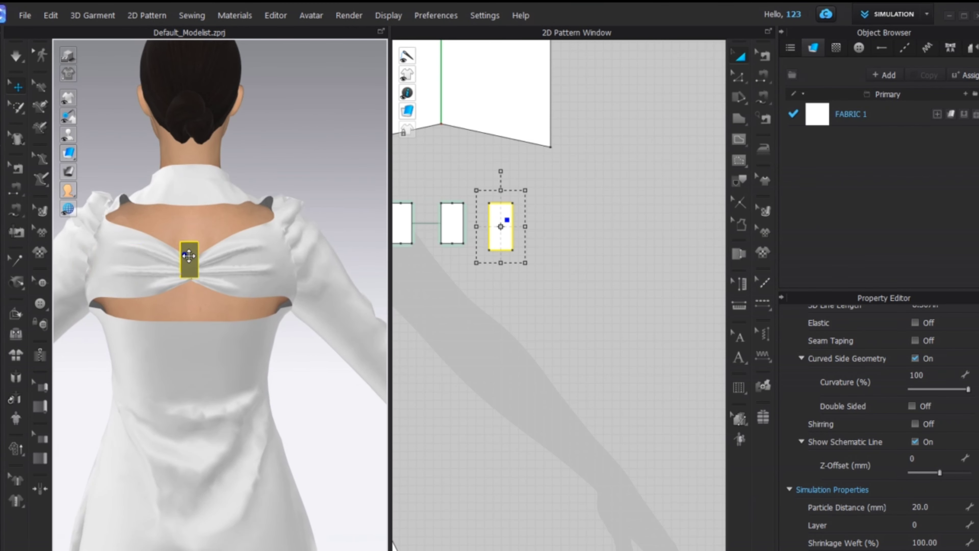
- Flip the small rectangle so its front side faces outward from the back, and hide the avatar
key("2")
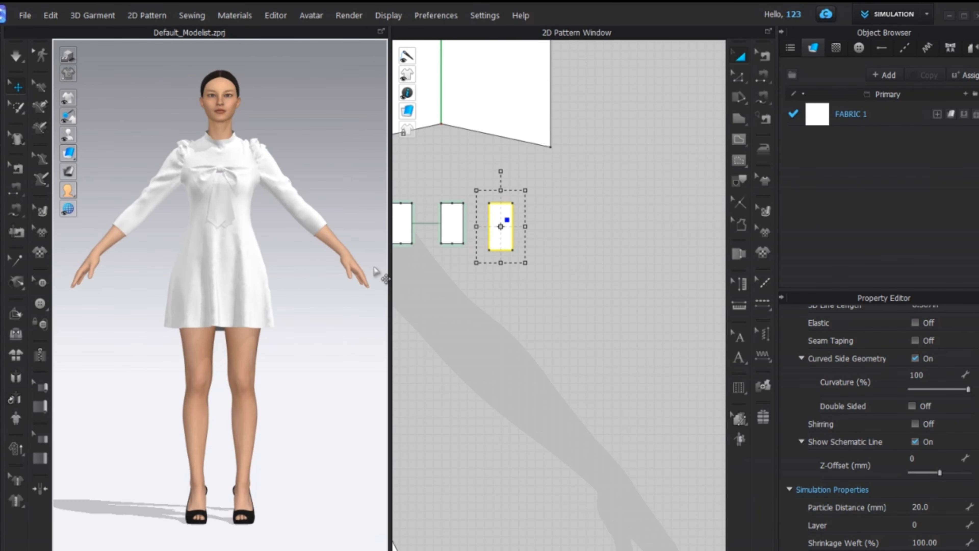
key("8")
scroll(231, 258, "up", 5)
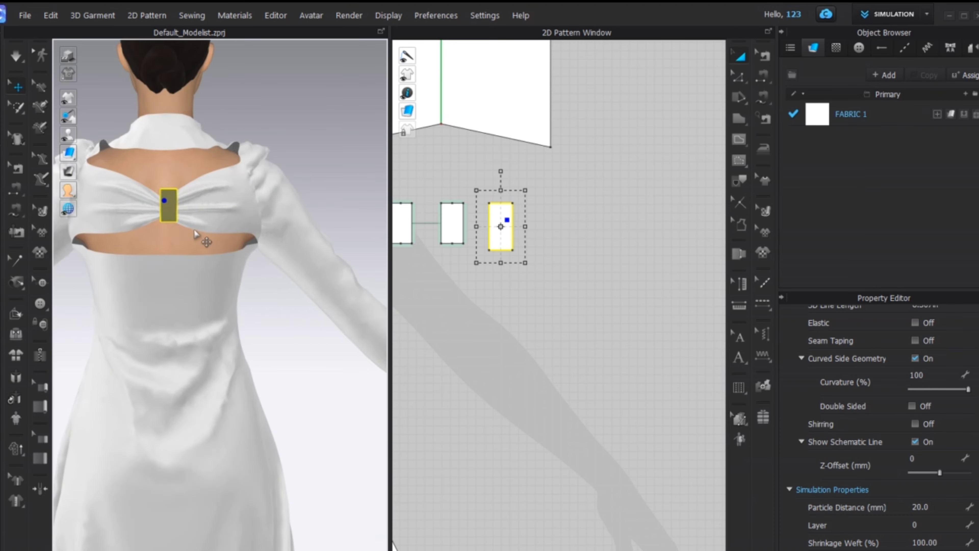
right_click_drag(194, 233, 339, 350)
right_click(339, 350)
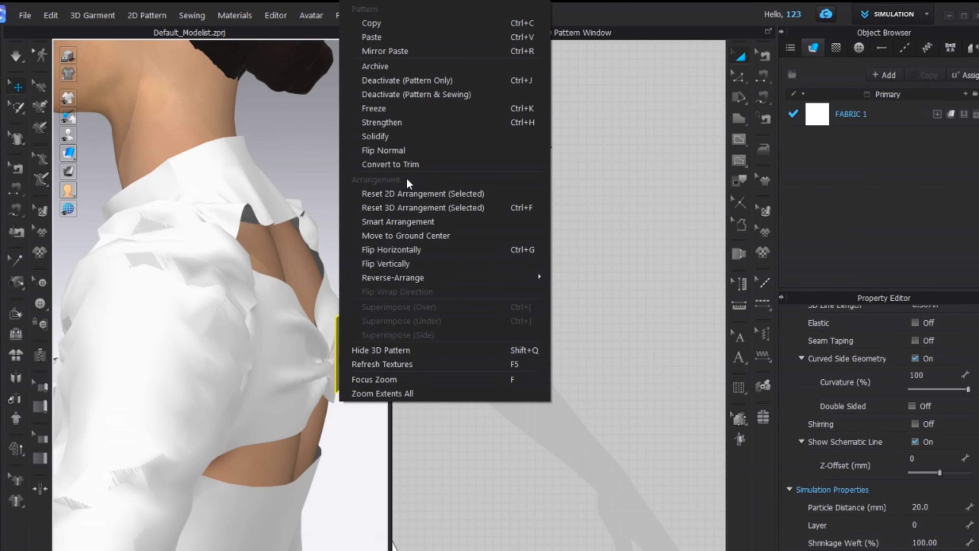
left_click(365, 357)
left_click(68, 134)
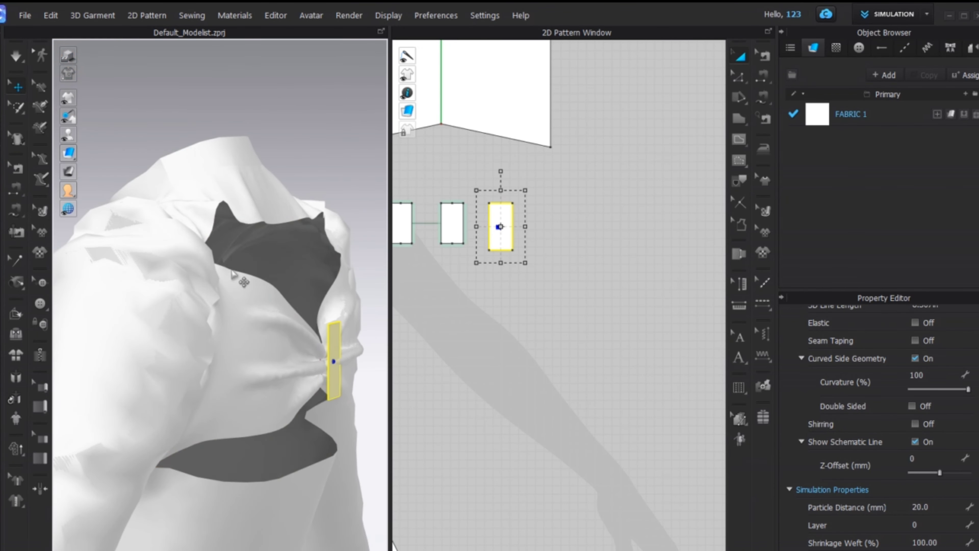
- Clone the small rectangle pattern as a second layer
right_click(491, 227)
left_click(562, 160)
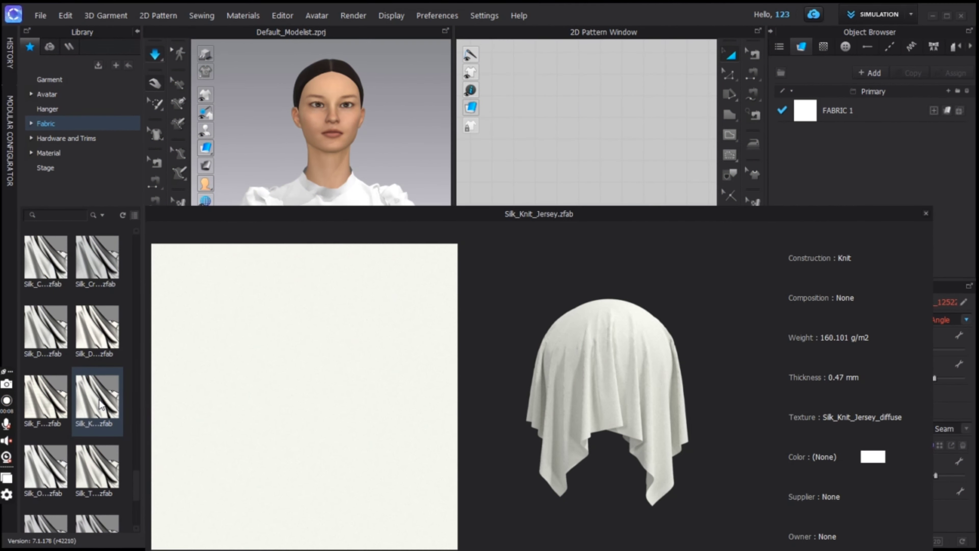
- Add the Silk_Organza fabric from the library to the garment's fabrics
scroll(97, 386, "down", 3)
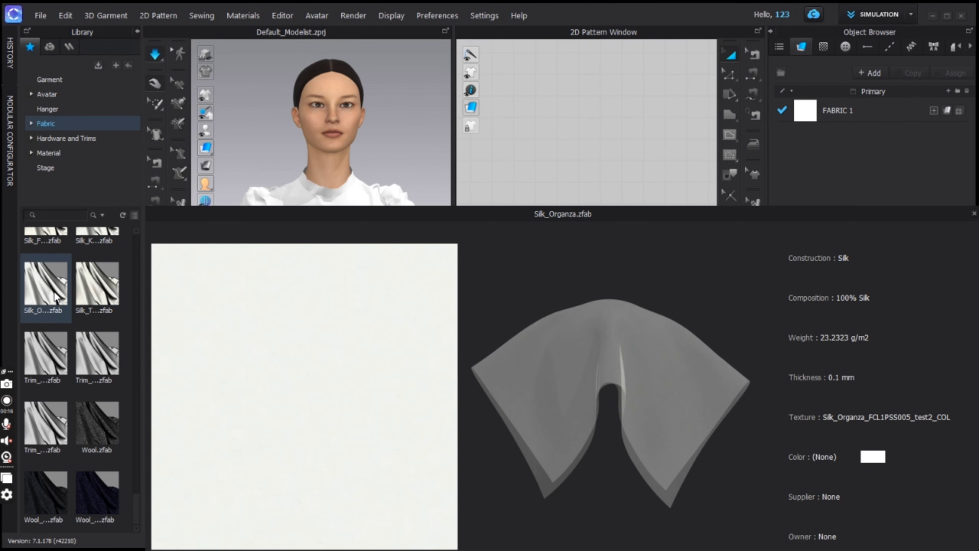
double_click(57, 299)
left_click(493, 323)
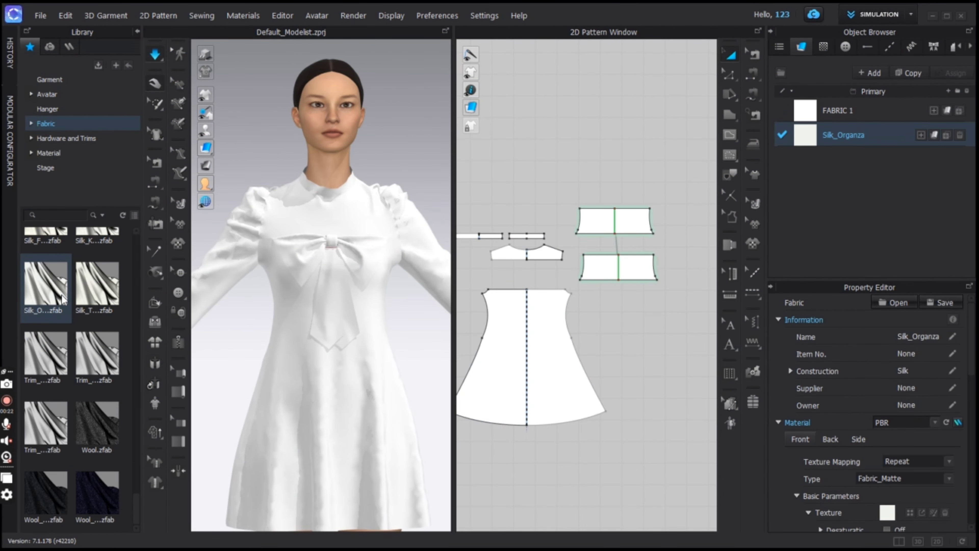
- Add the Silk_Crepede_Chine fabric and assign it to all the pattern pieces
scroll(62, 294, "up", 3)
double_click(102, 272)
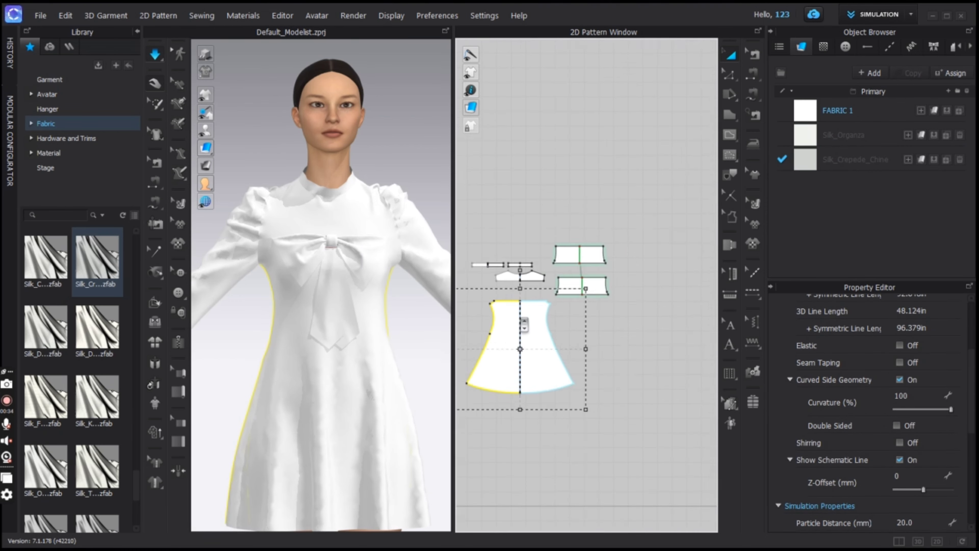
scroll(586, 285, "down", 3)
left_click_drag(465, 241, 651, 323)
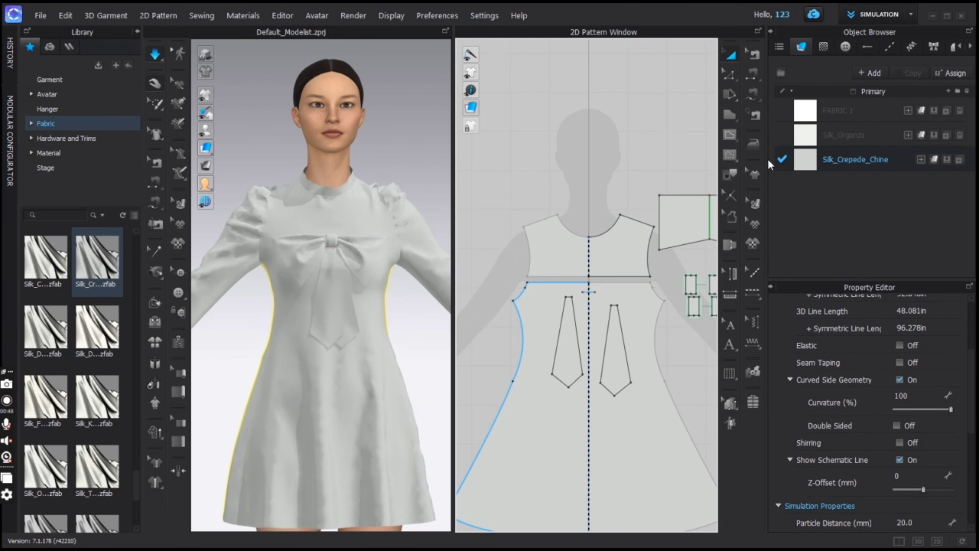
- Assign the Silk_Organza fabric to the front yoke
left_click(623, 255)
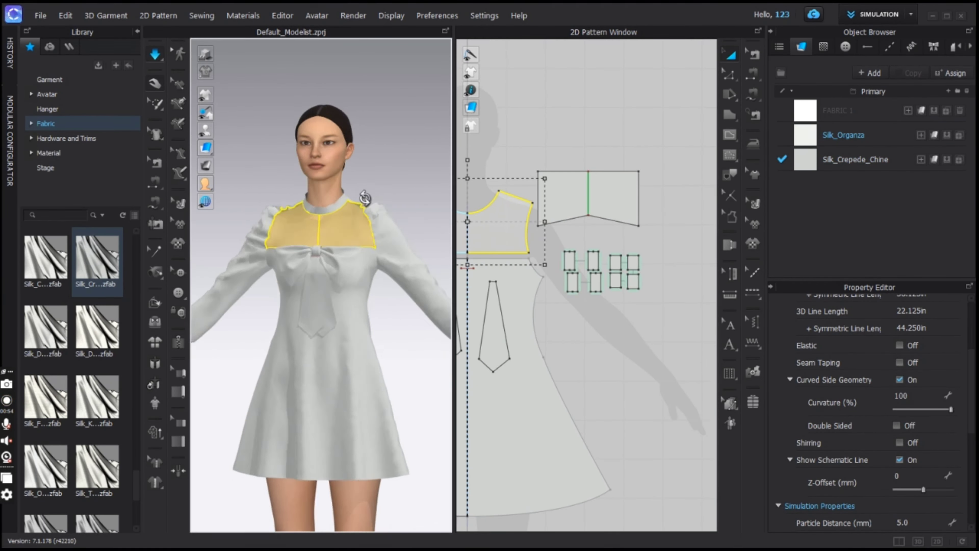
right_click_drag(364, 199, 416, 198)
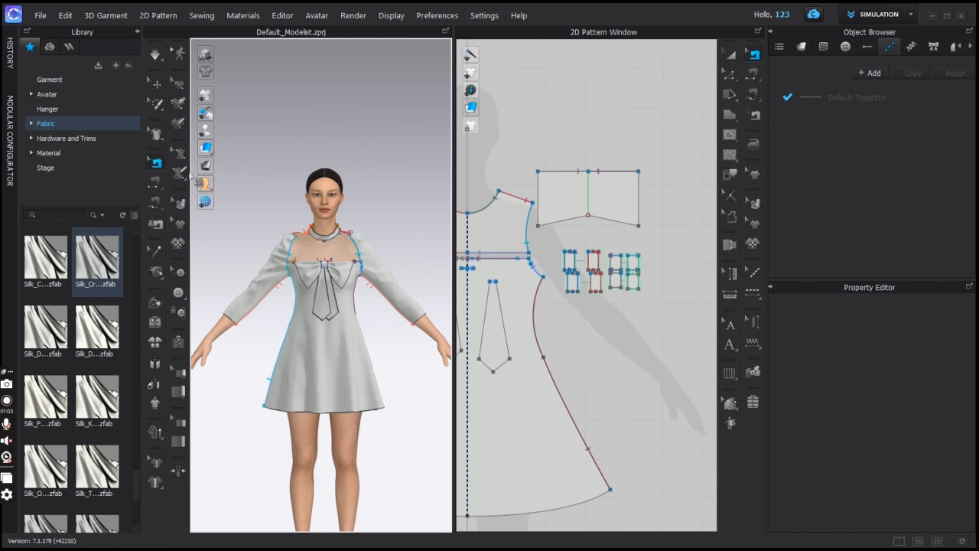
- Apply the hand-on-hip pose from the library to the avatar and view the dress from behind
left_click(47, 94)
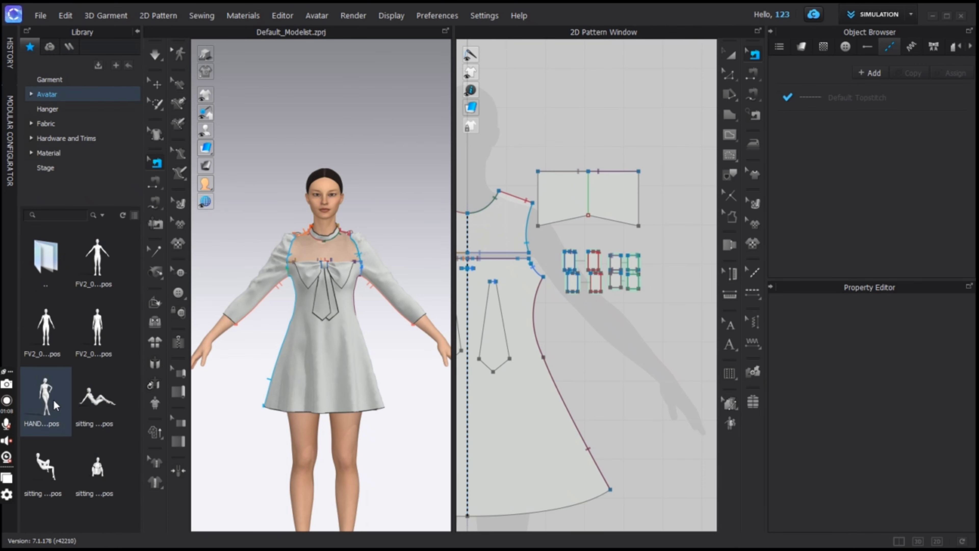
double_click(45, 399)
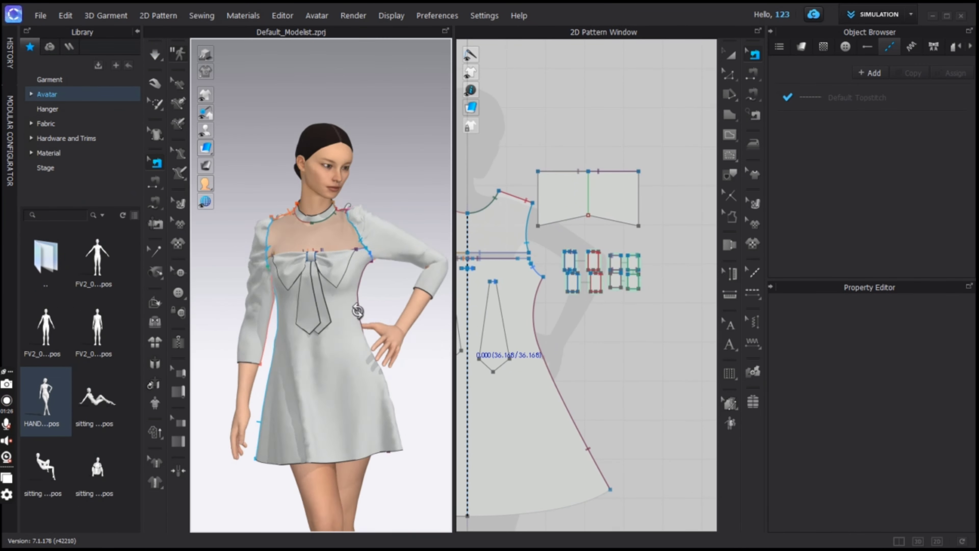
right_click_drag(270, 294, 385, 289)
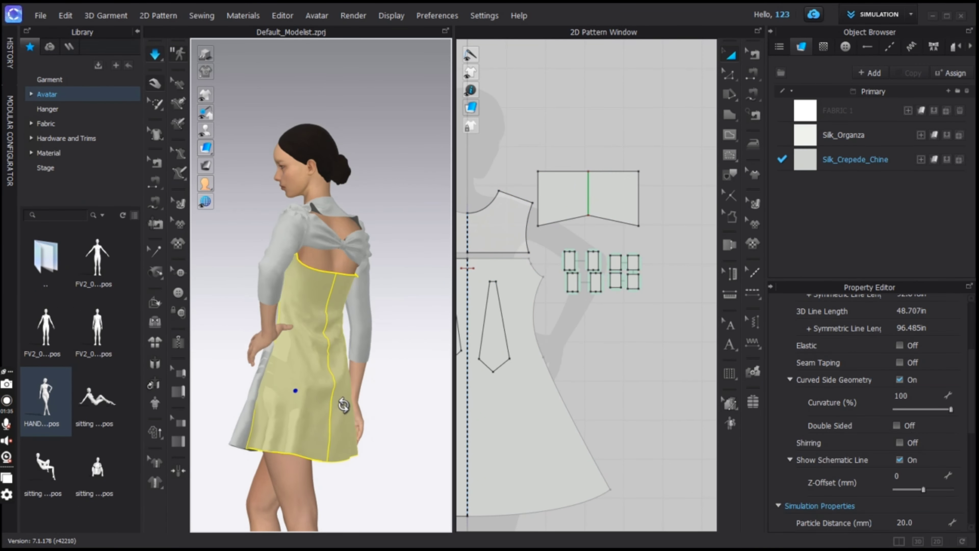
- Set the particle distance of the dress front to 5.0 mm and simulate the garment on the posed avatar
right_click_drag(343, 404, 401, 339)
right_click_drag(400, 339, 225, 243)
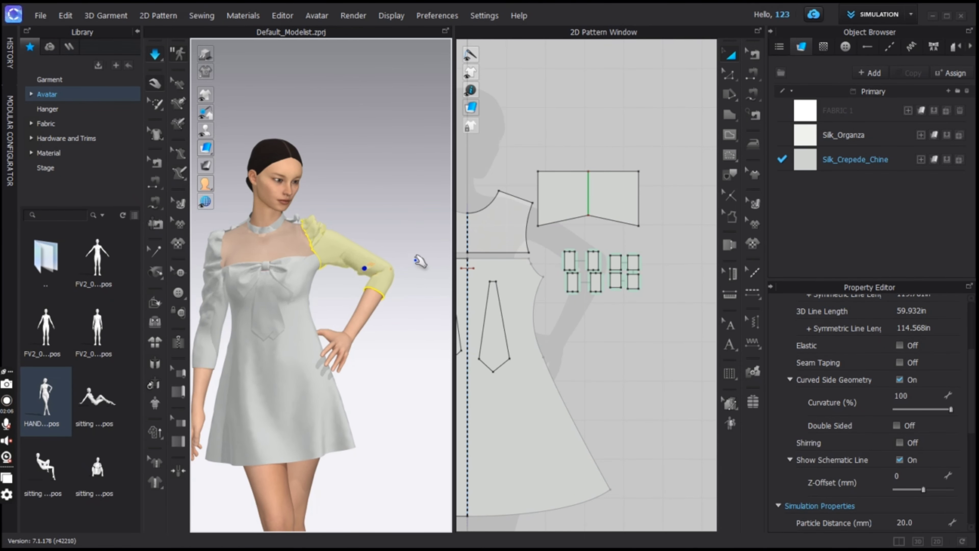
right_click_drag(420, 262, 344, 259)
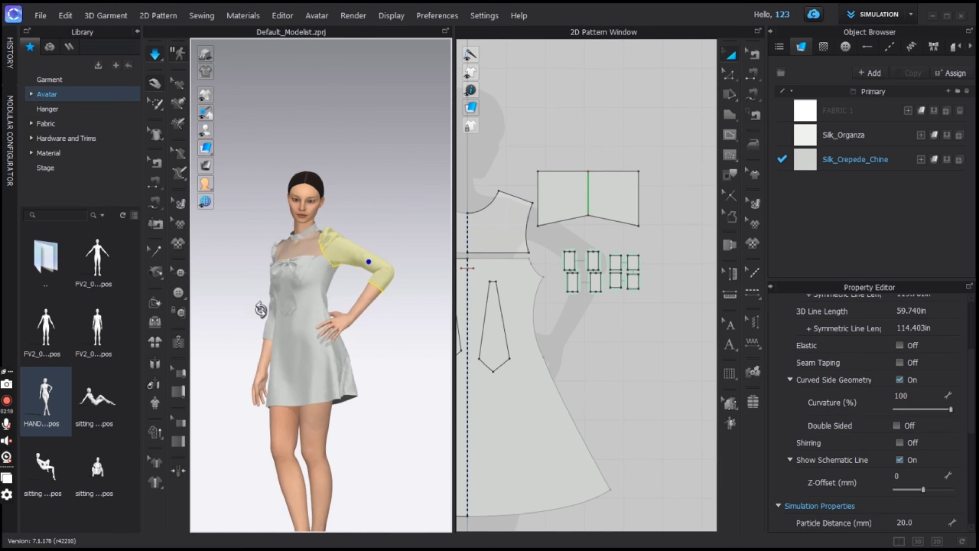
scroll(270, 319, "up", 3)
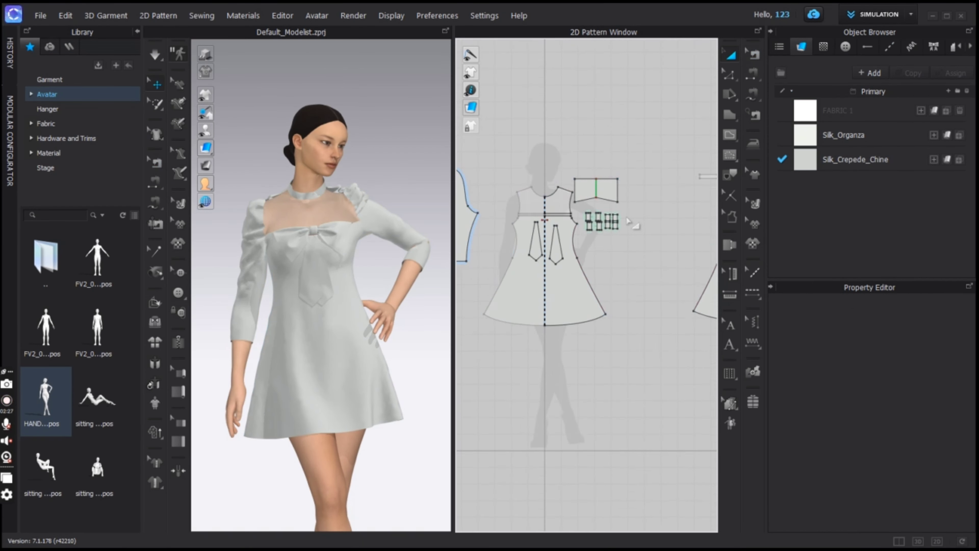
double_click(920, 521)
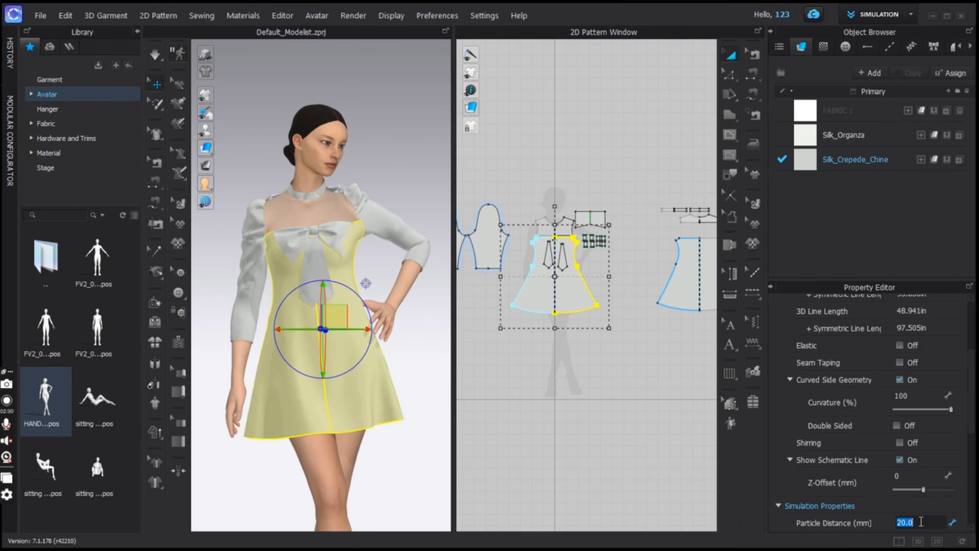
double_click(920, 521)
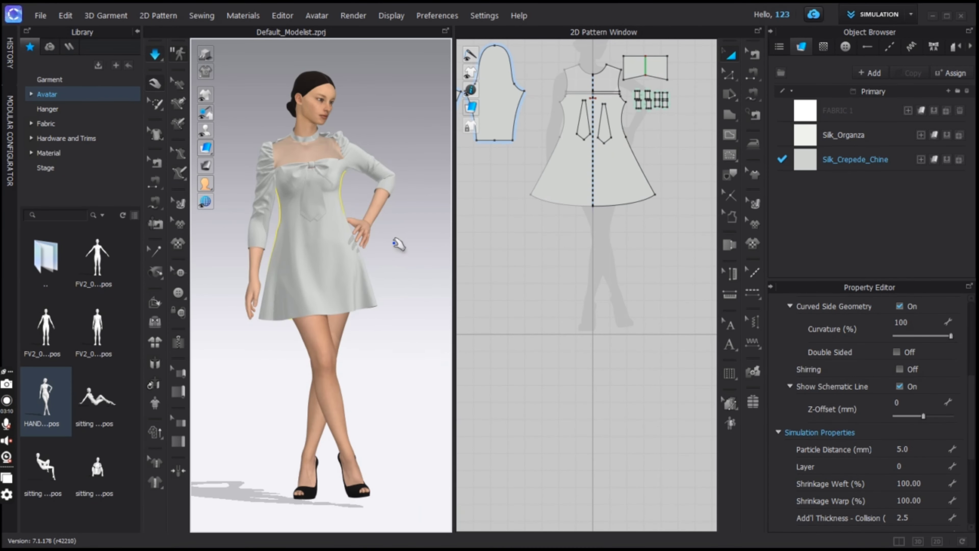
scroll(399, 244, "up", 6)
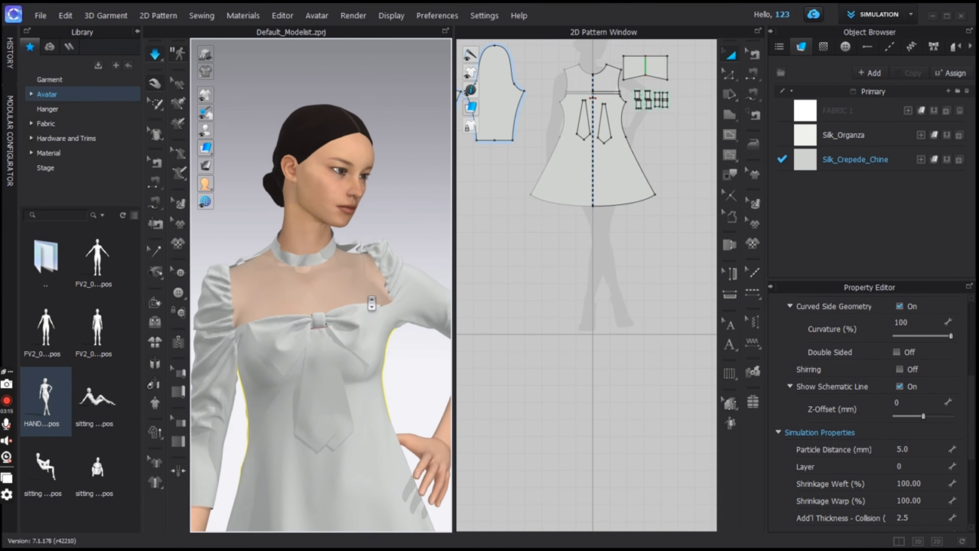
key("space")
- Shorten the collar band slightly in the 2D pattern and simulate the garment again
middle_click_drag(663, 162, 629, 231)
scroll(617, 232, "up", 4)
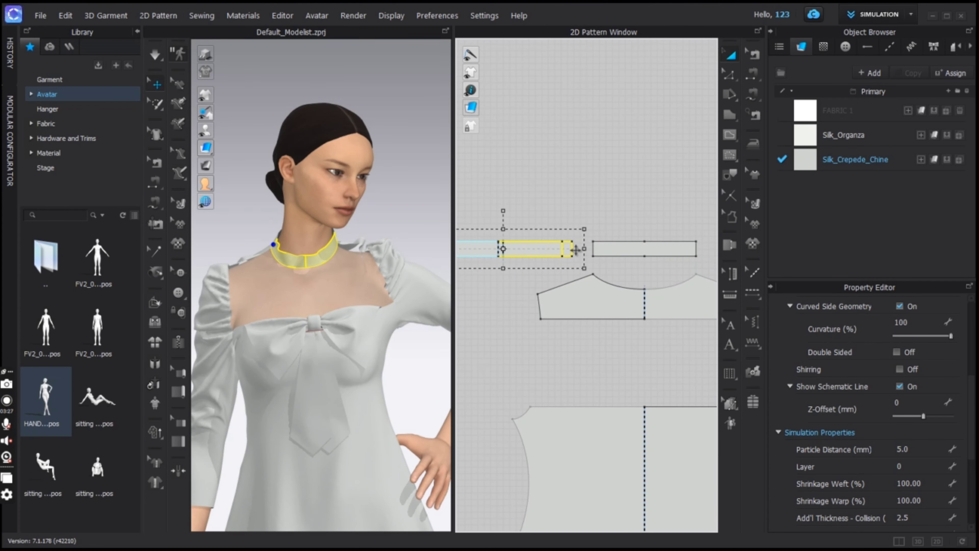
key("ctrl+z")
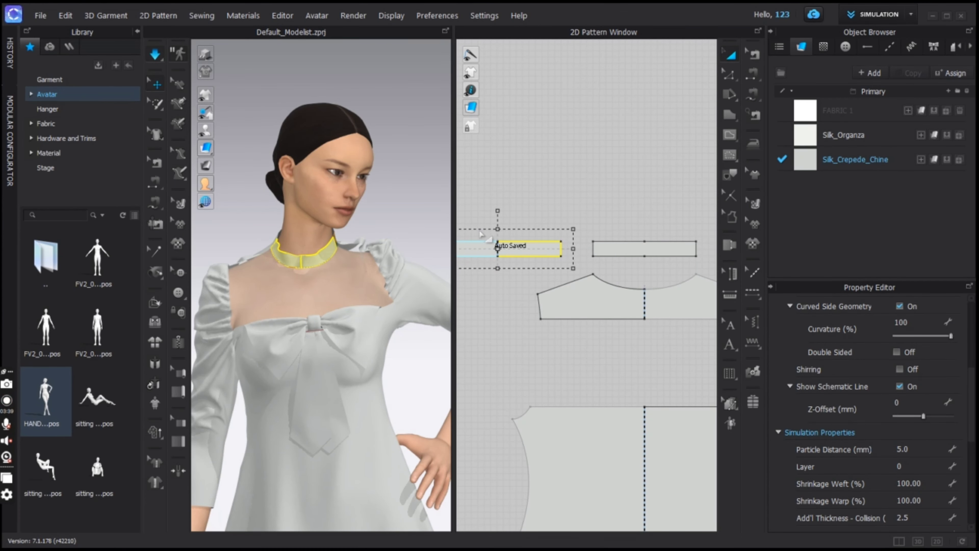
key("space")
scroll(296, 320, "up", 1)
scroll(587, 224, "down", 5)
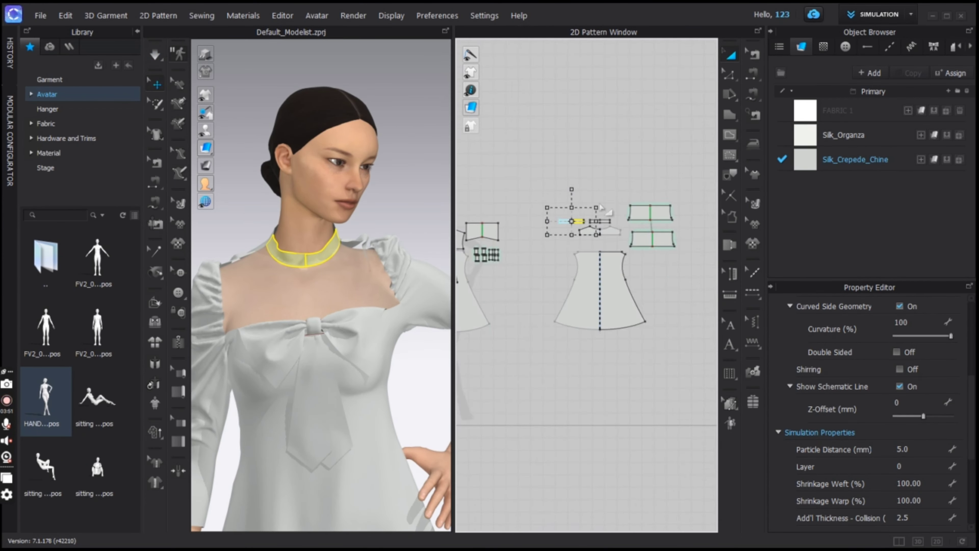
- Duplicate the hanging bow tail pieces and place the copies beside the front skirt pattern
middle_click_drag(512, 246, 652, 255)
scroll(594, 270, "up", 4)
right_click(592, 276)
left_click(621, 249)
left_click(698, 304)
right_click(562, 270)
left_click(610, 248)
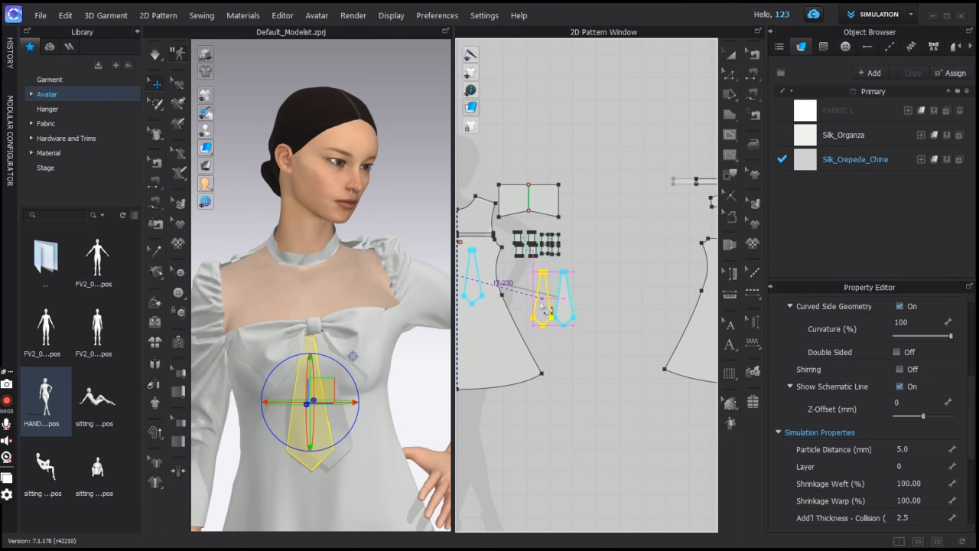